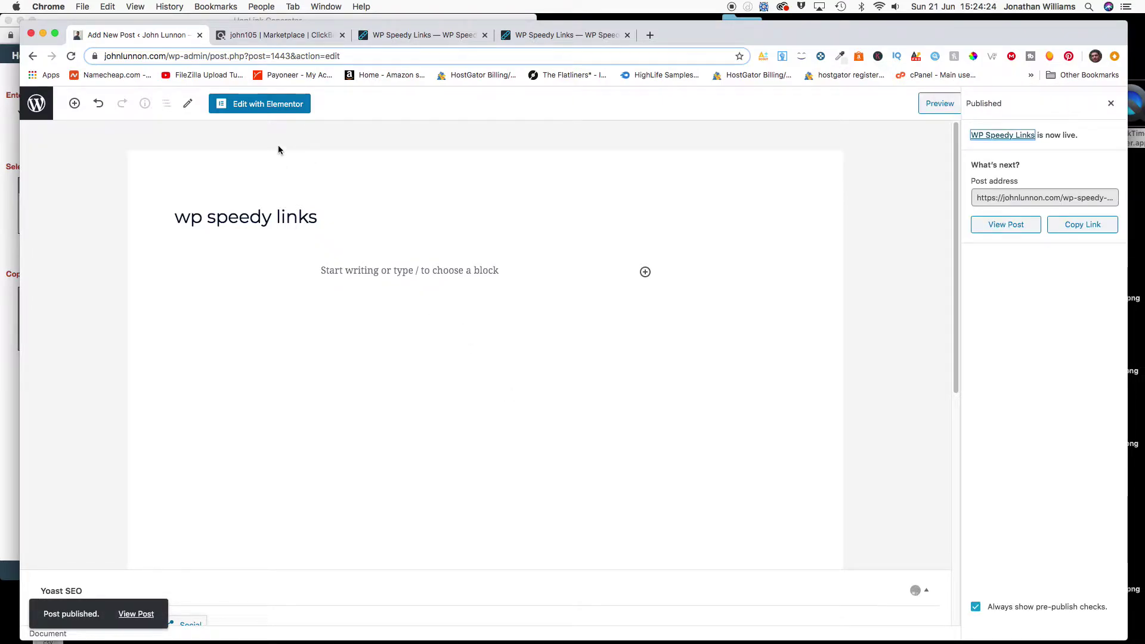
# Open the WP Speedy Links post for editing with Elementor and bring up the template library.
pyautogui.click(275, 108)
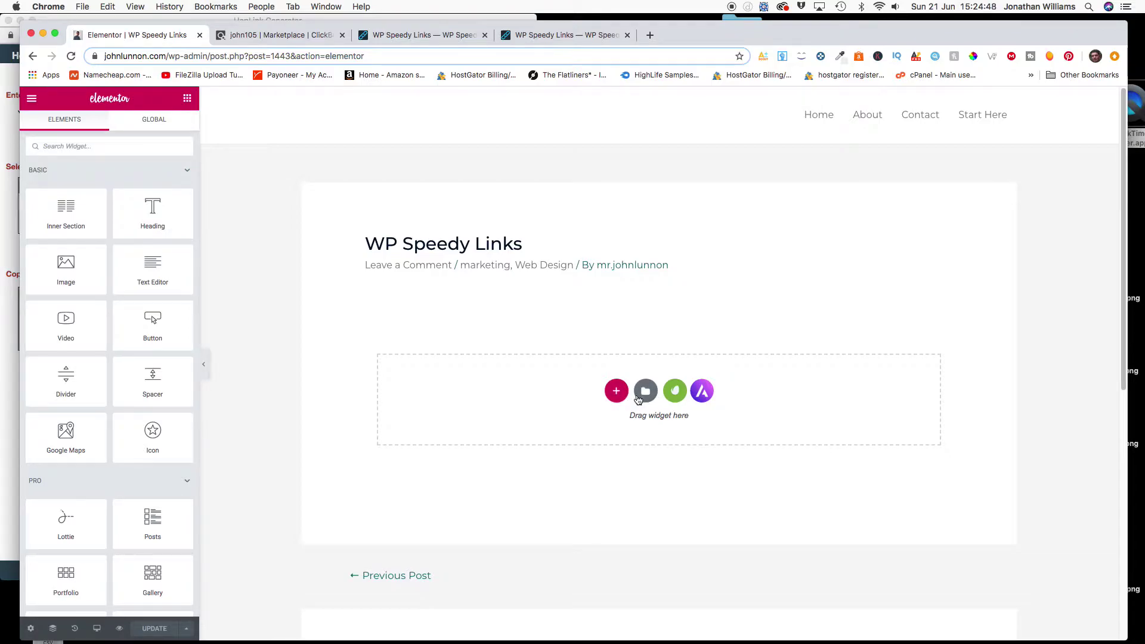
pyautogui.click(645, 391)
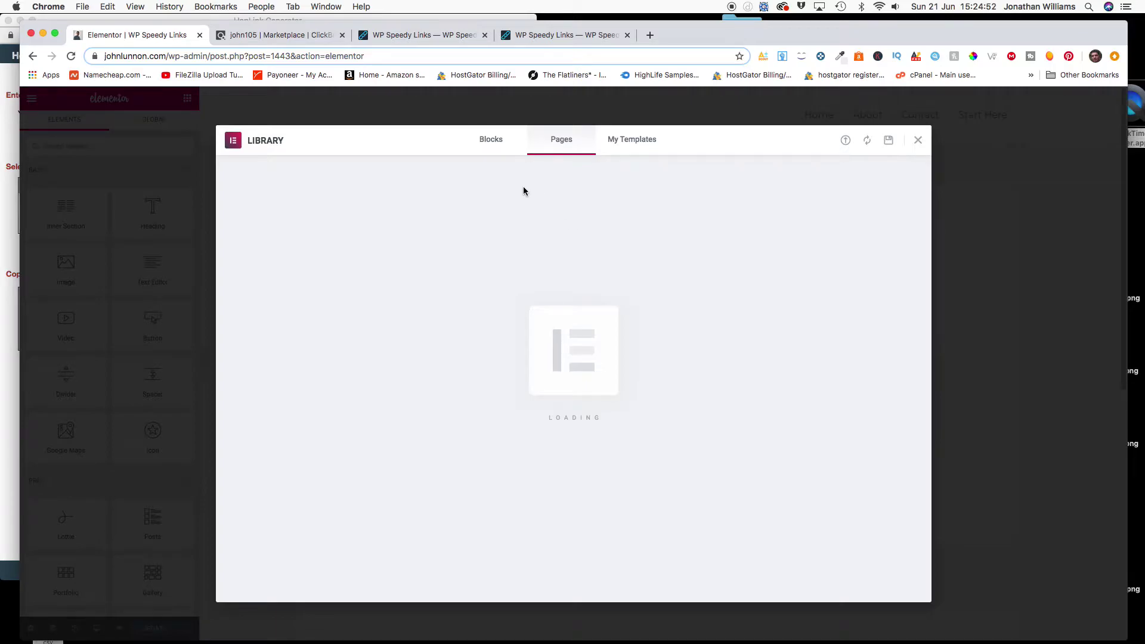
pyautogui.click(919, 139)
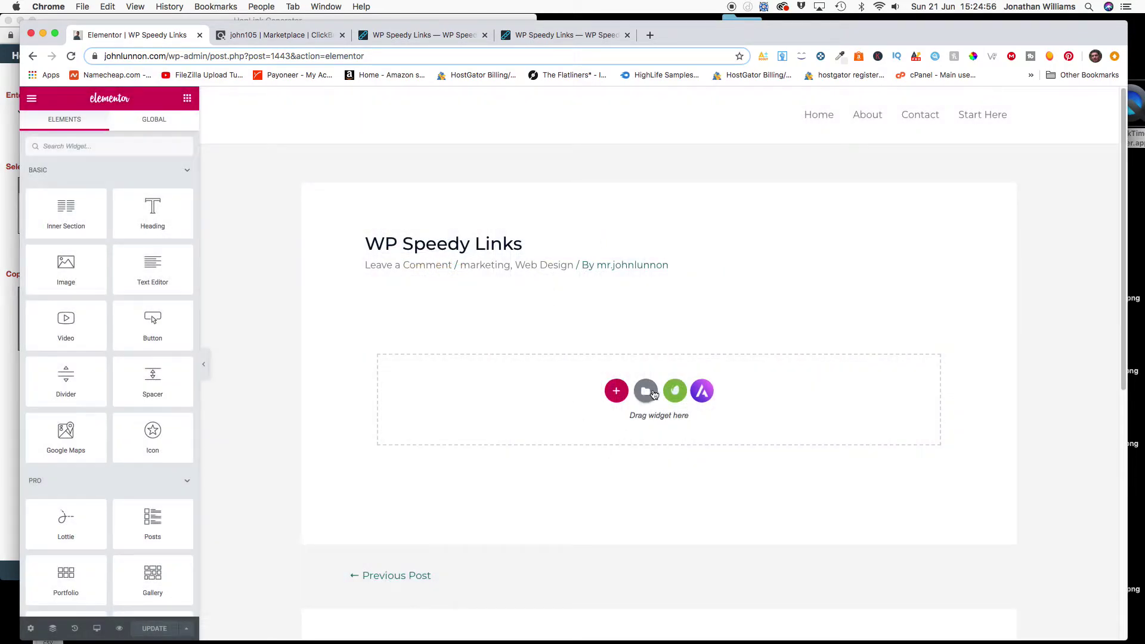
pyautogui.click(646, 392)
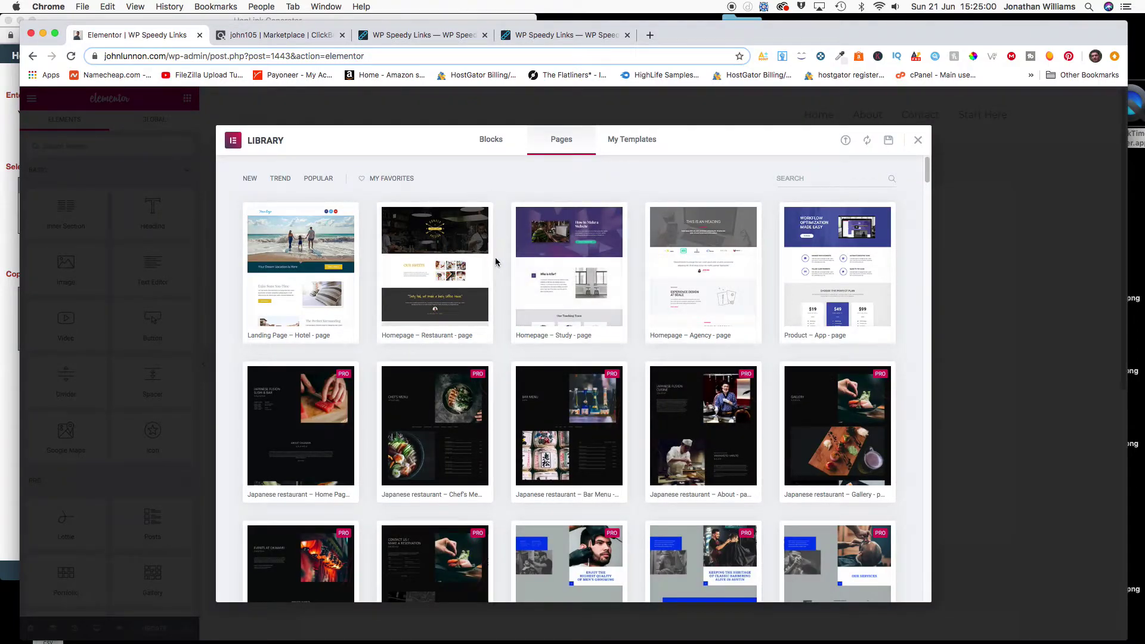
# Search the library's page templates for "blog" and insert the non-Pro template with the blue sky and clouds header.
pyautogui.click(630, 147)
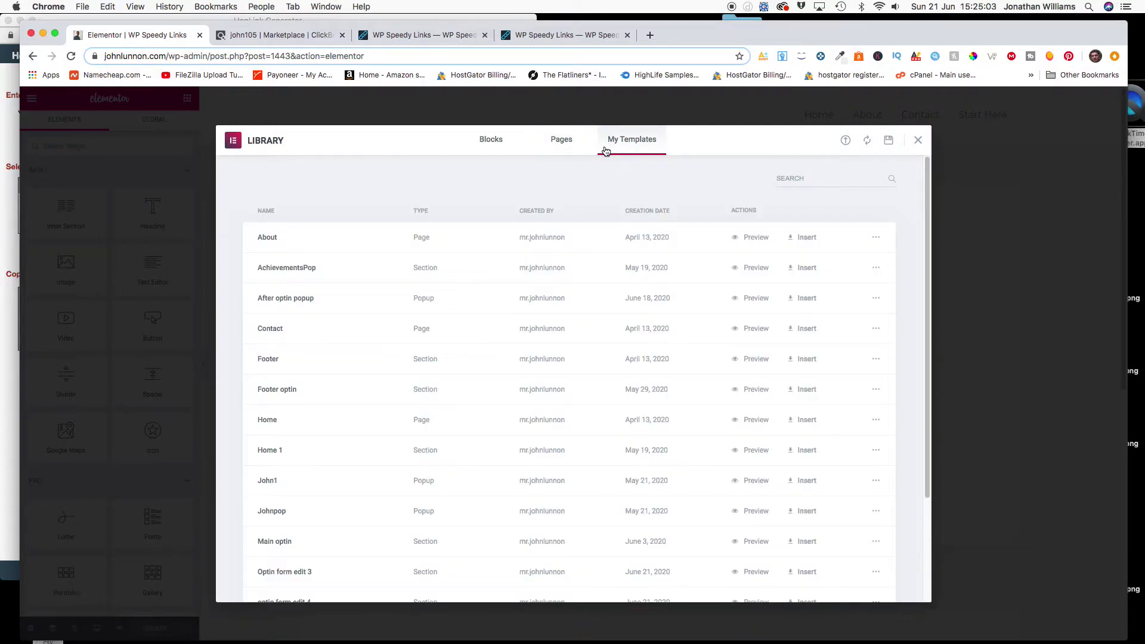
pyautogui.click(564, 146)
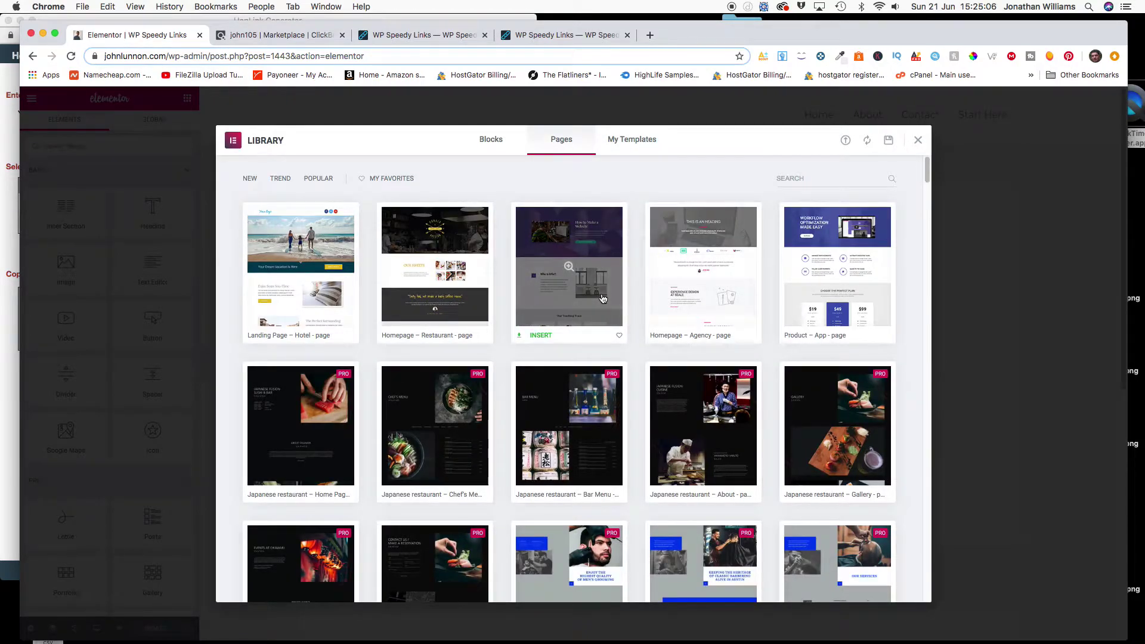
pyautogui.scroll(-10, 640, 359)
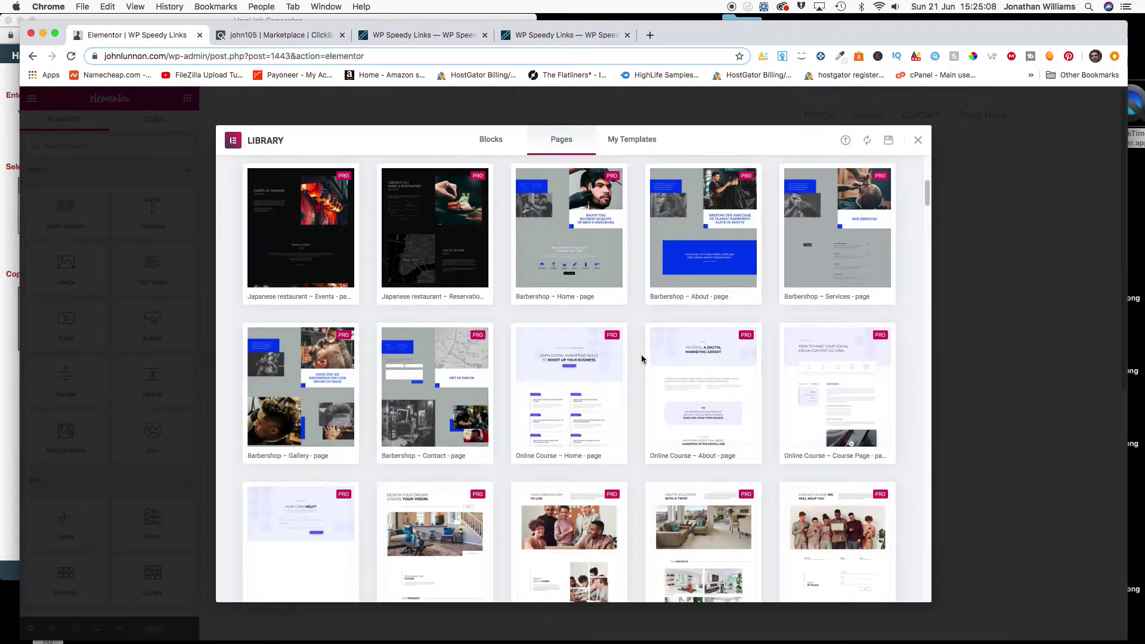
pyautogui.scroll(-15, 641, 358)
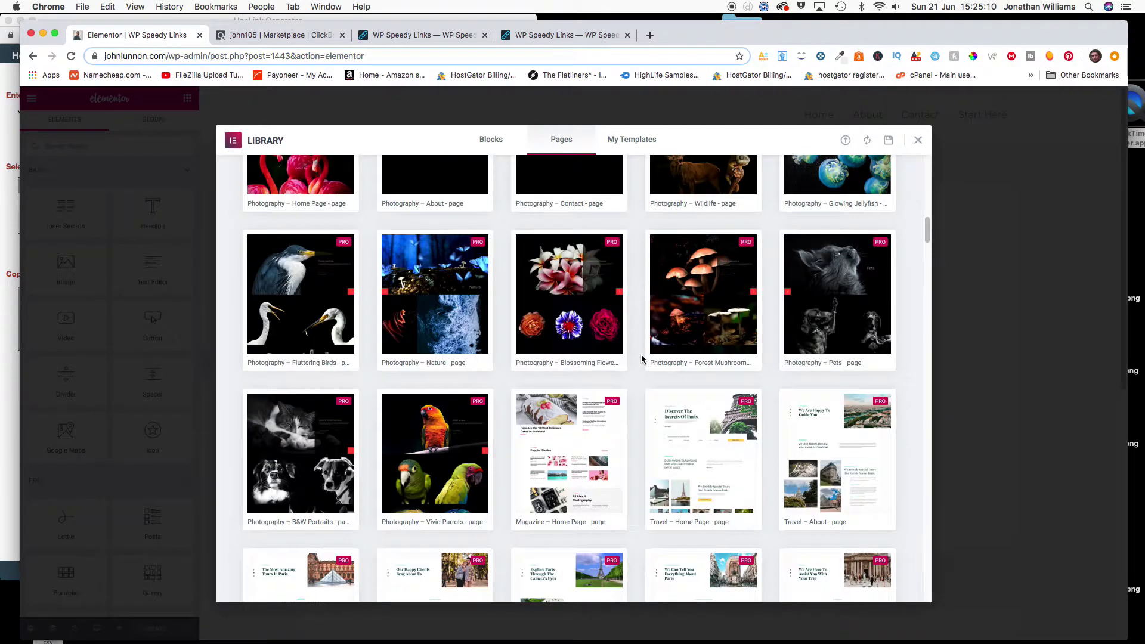
pyautogui.scroll(-15, 640, 358)
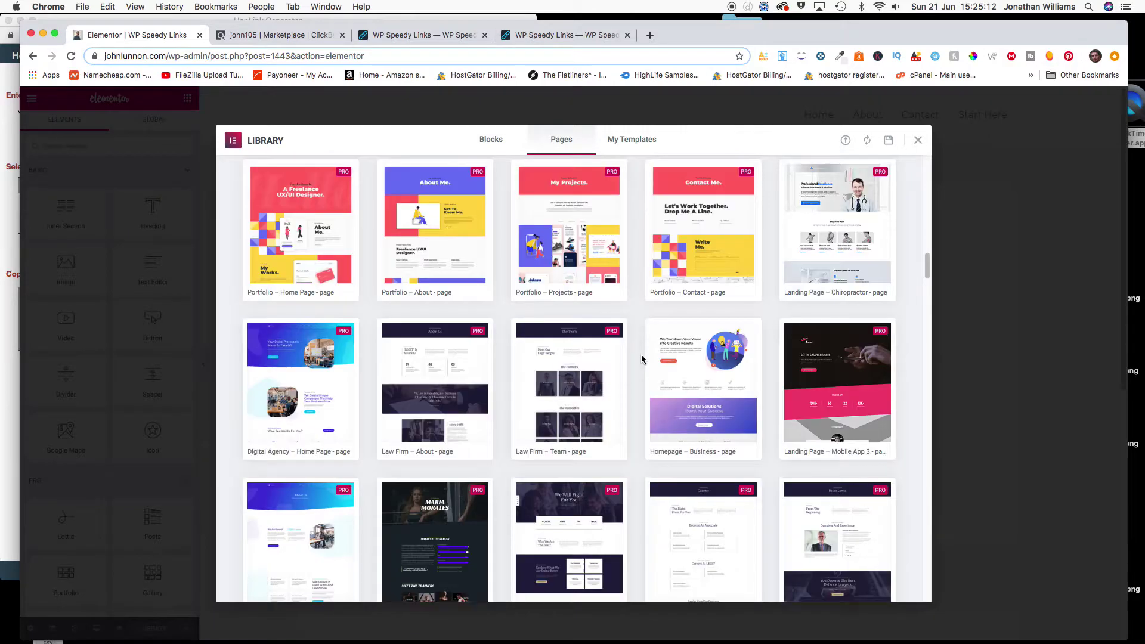
pyautogui.scroll(8, 642, 358)
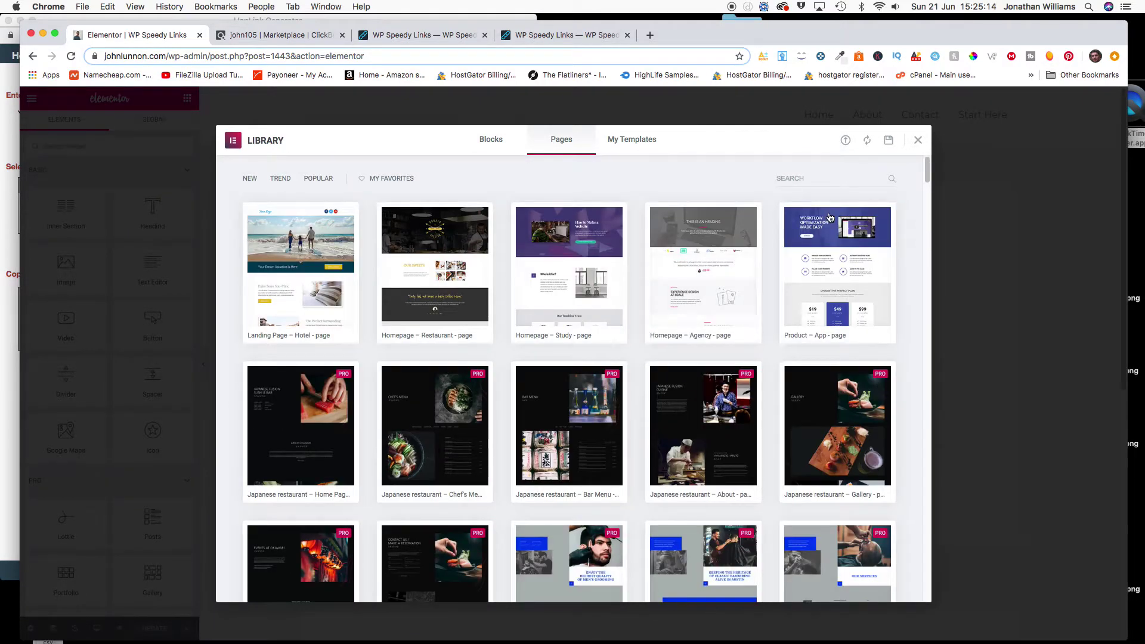
pyautogui.click(830, 178)
pyautogui.click(806, 199)
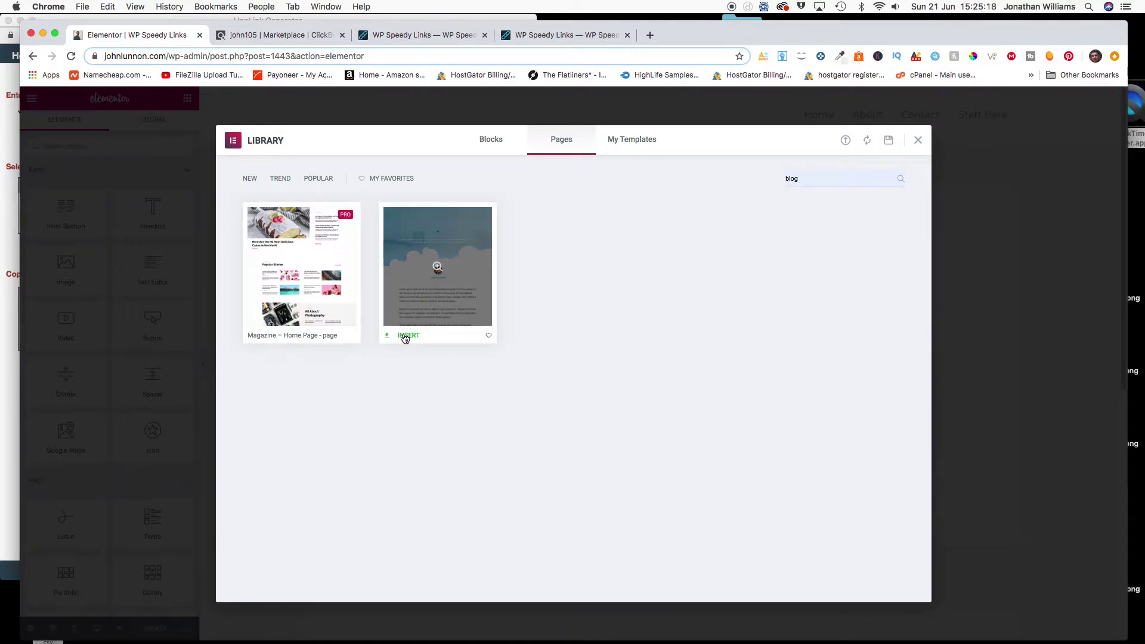
pyautogui.click(406, 337)
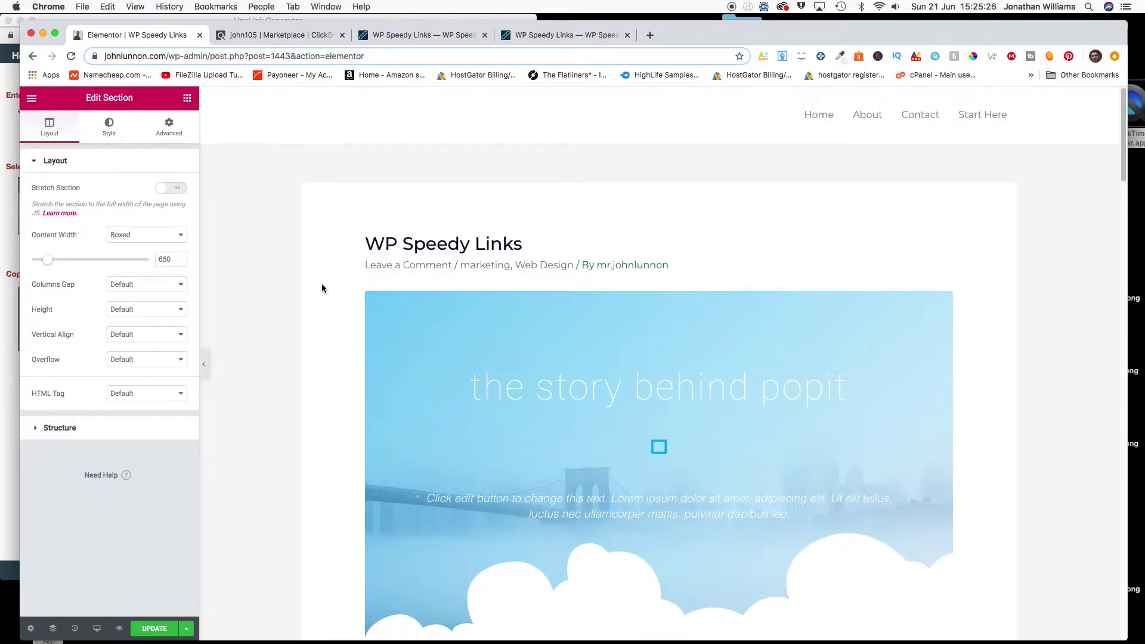
# Delete all placeholder text from the first body text block beneath the template's author name.
pyautogui.scroll(-8, 504, 382)
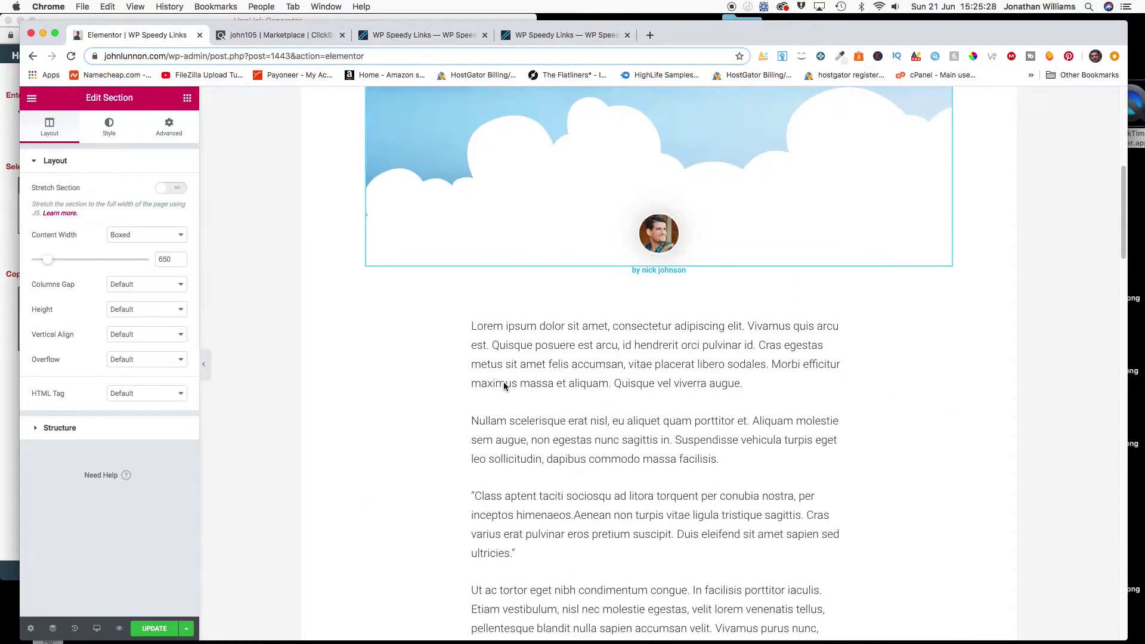
pyautogui.click(504, 385)
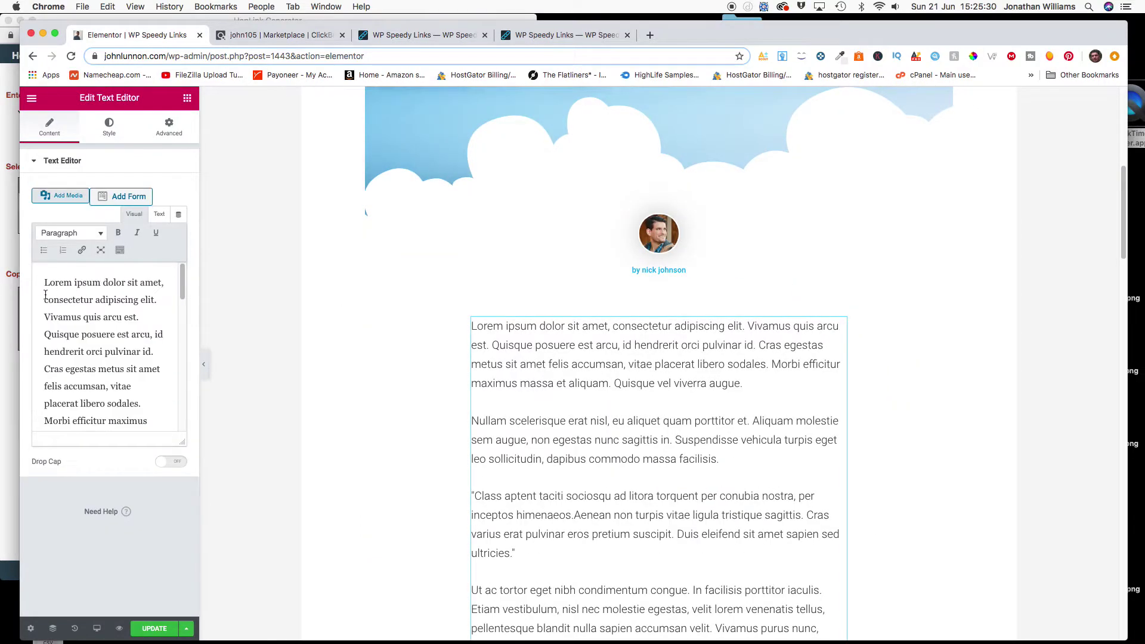
pyautogui.moveTo(46, 285); pyautogui.dragTo(167, 465)
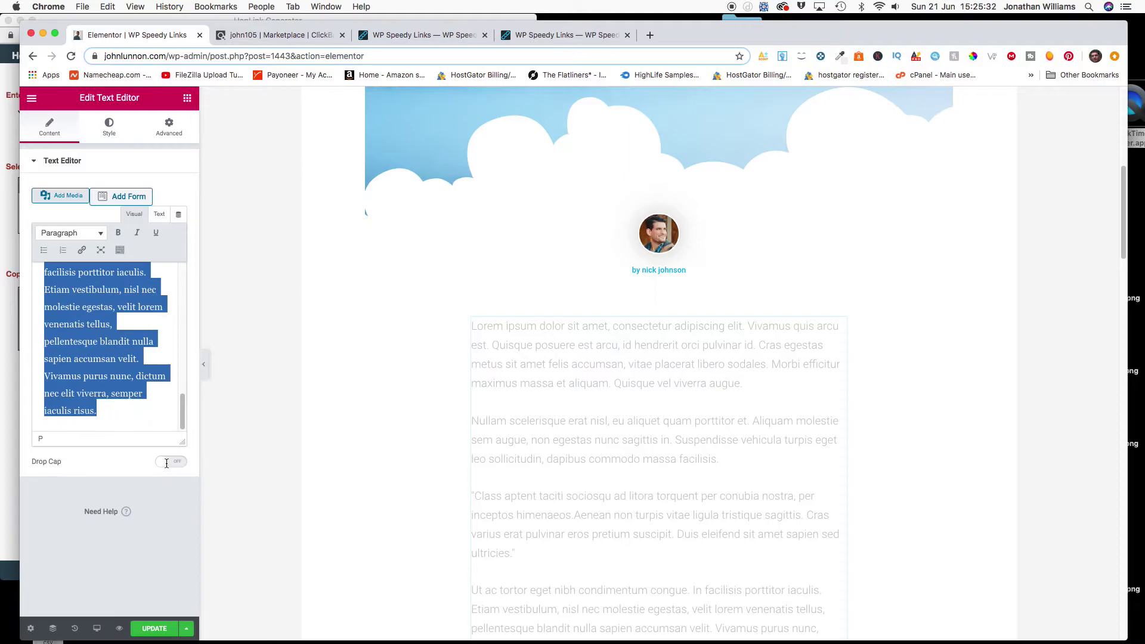
pyautogui.press('BackSpace')
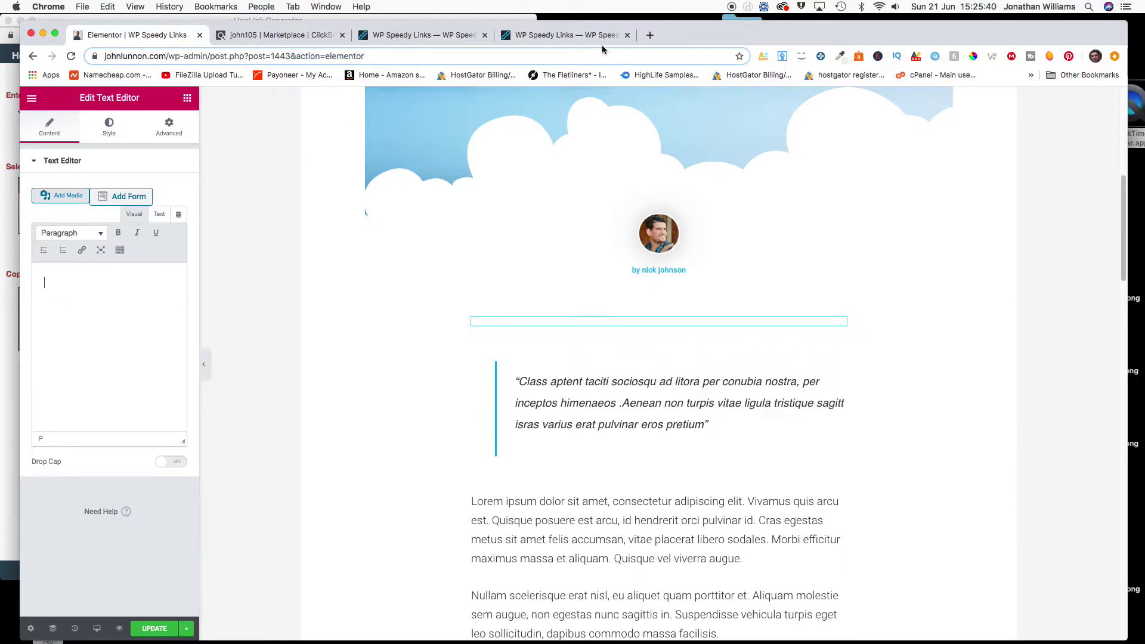
# Check the WP Speedy Links affiliate page address and enter "WP Speedy links" in the emptied text block.
pyautogui.click(584, 37)
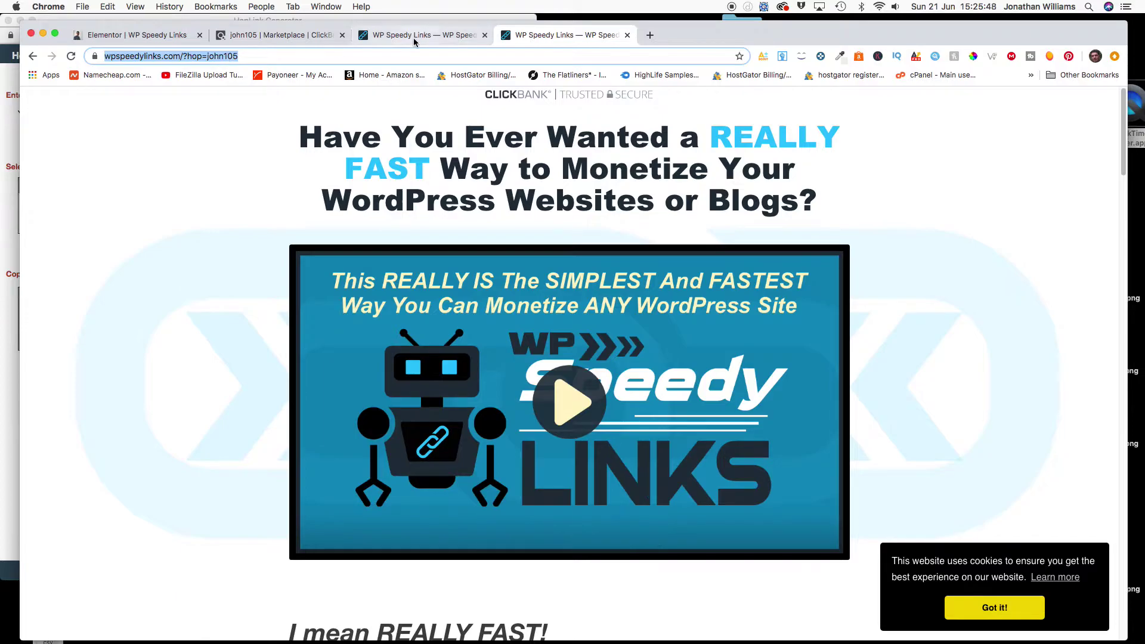
pyautogui.click(157, 36)
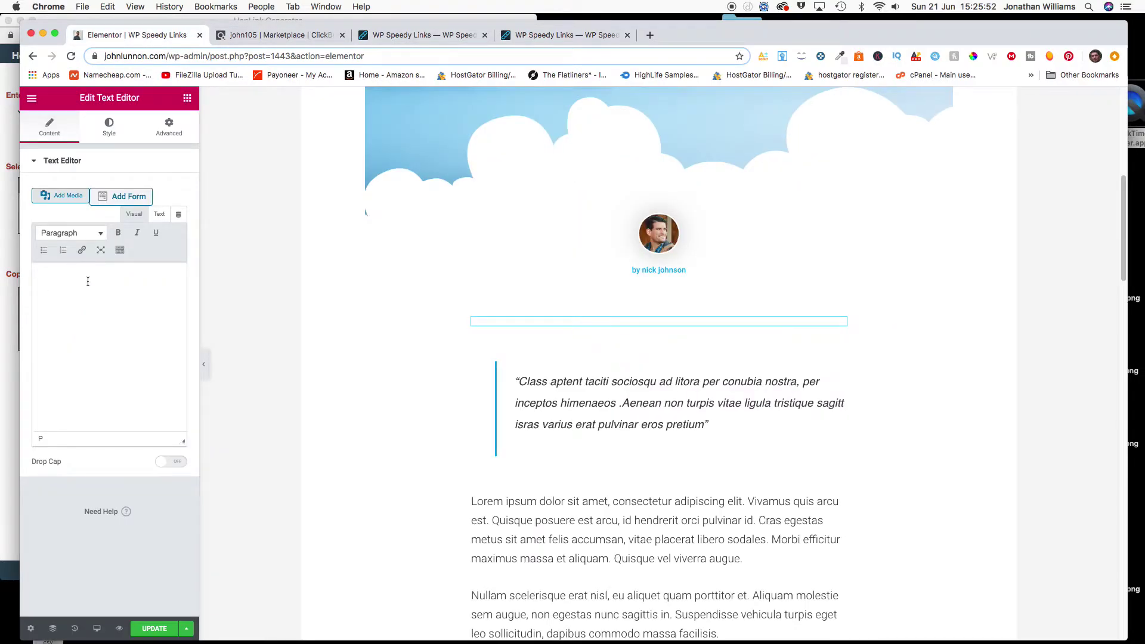
pyautogui.write('W')
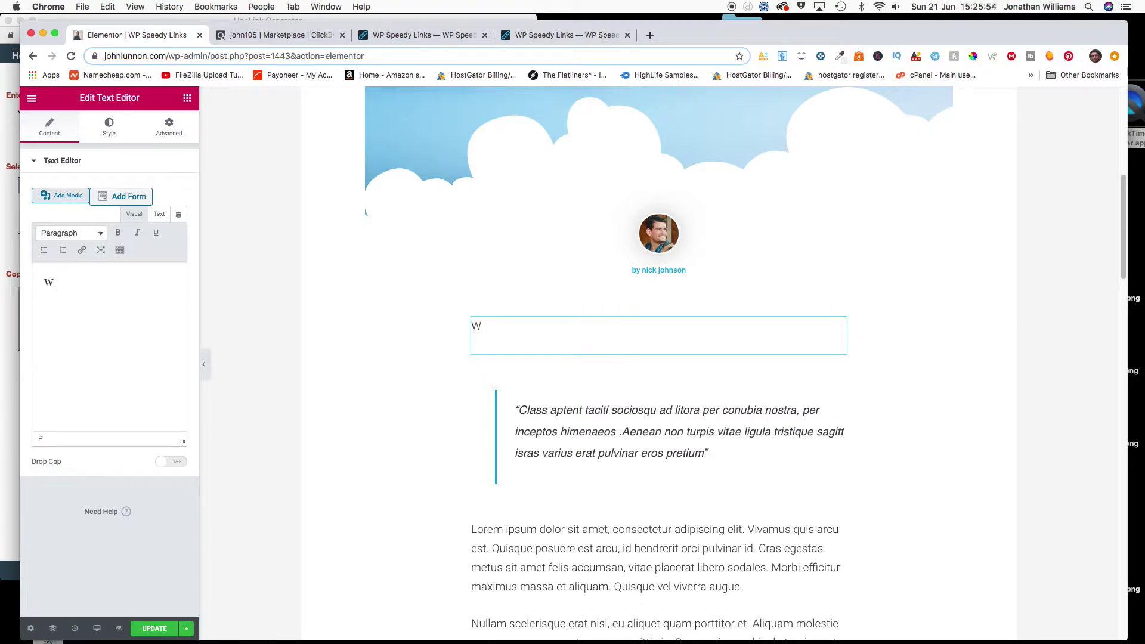
pyautogui.write('P Speedy links')
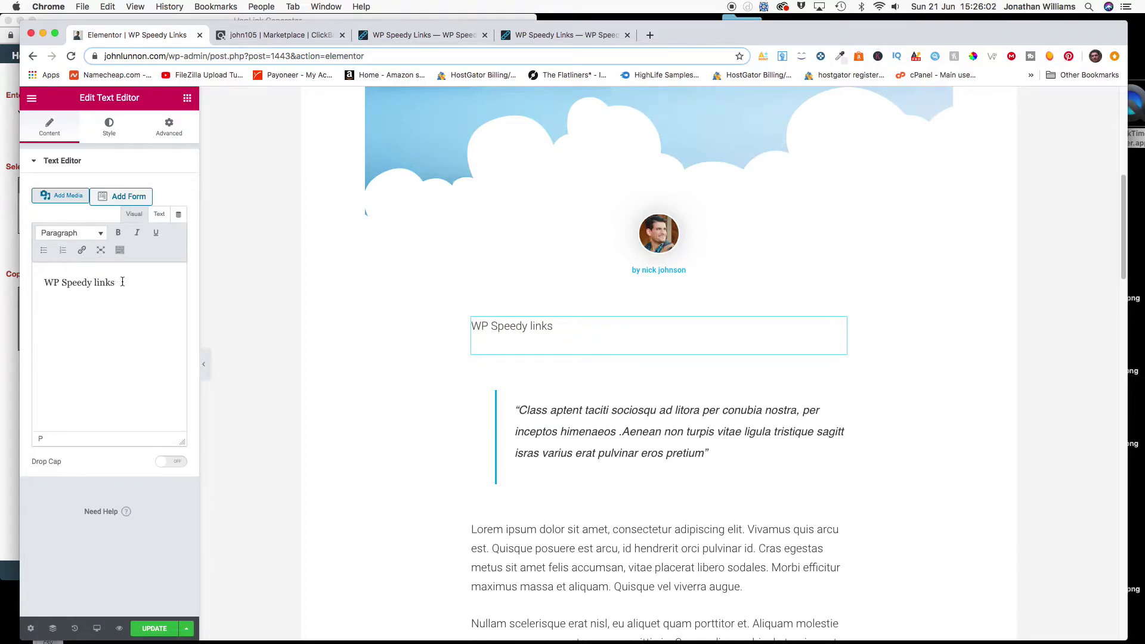
# Link the "WP Speedy links" text to the copied wpspeedylinks.com affiliate URL and update the post.
pyautogui.moveTo(123, 282); pyautogui.dragTo(45, 283)
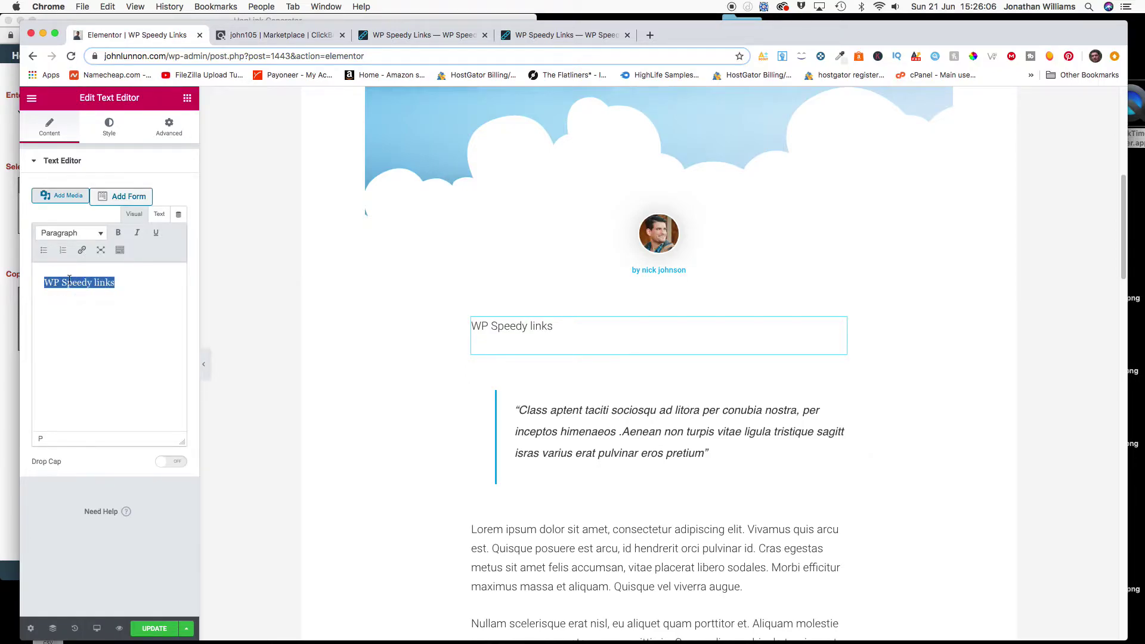
pyautogui.click(82, 251)
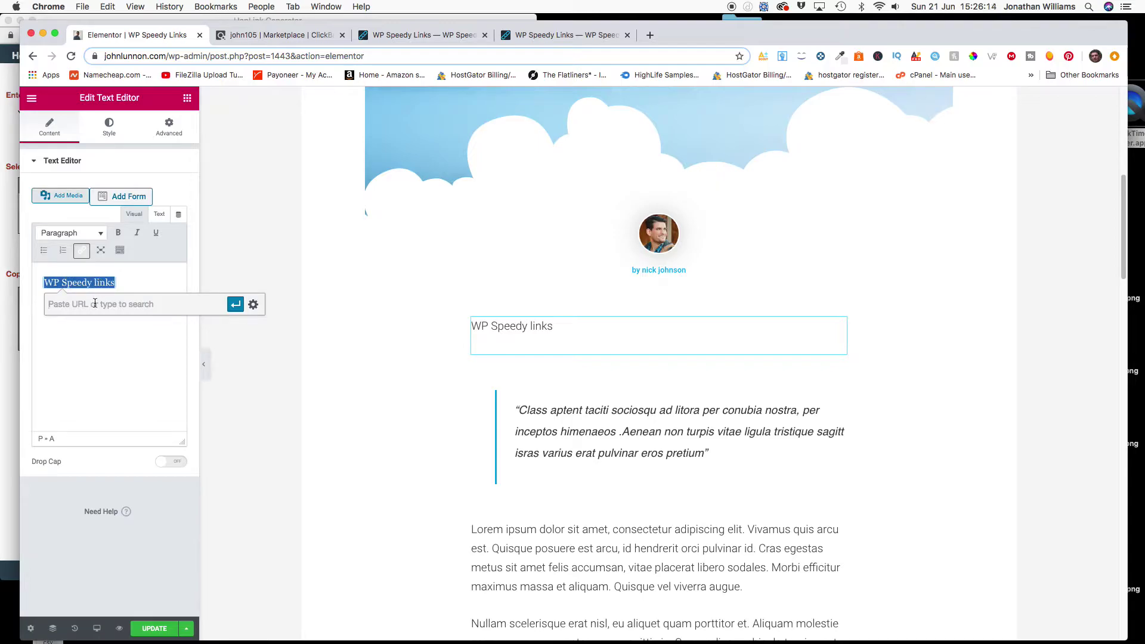
pyautogui.rightClick(94, 304)
pyautogui.click(126, 379)
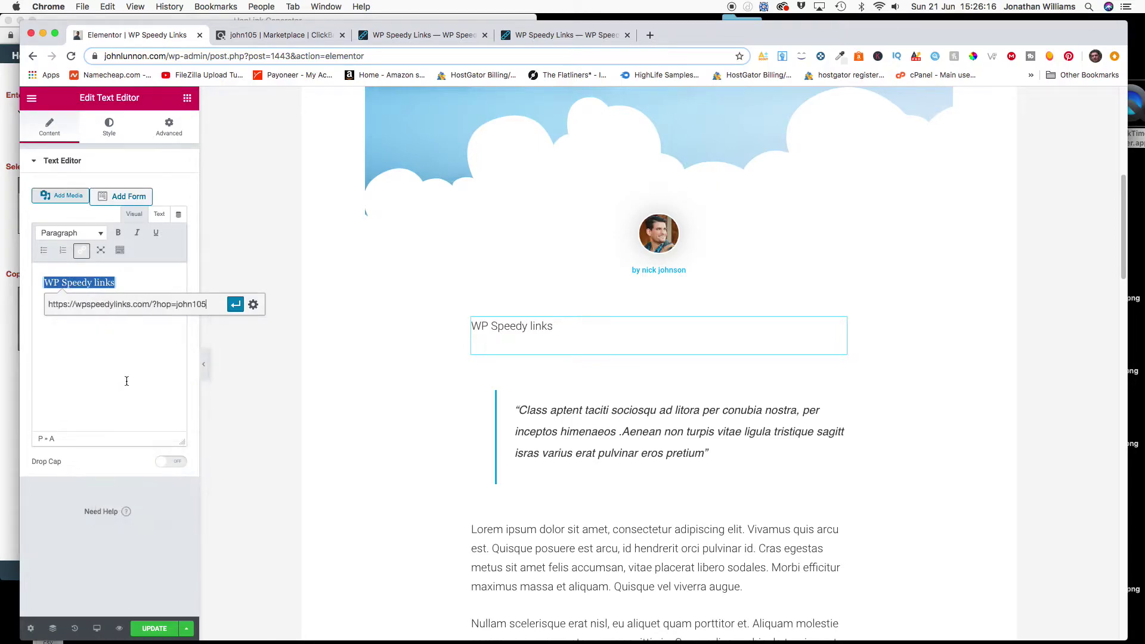
pyautogui.click(236, 305)
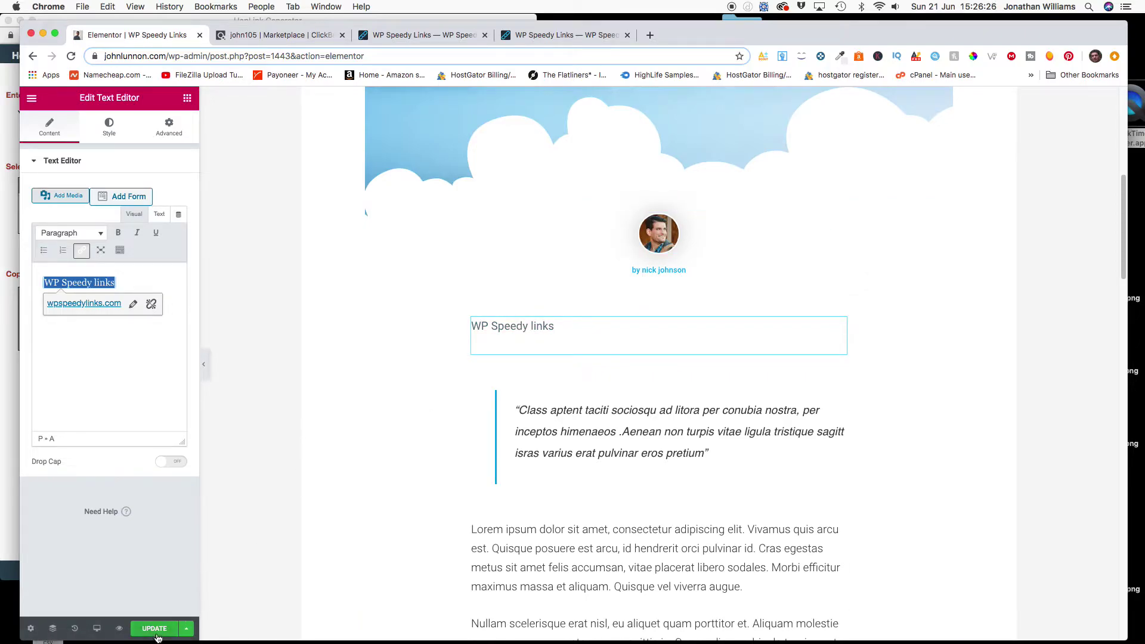
pyautogui.click(156, 634)
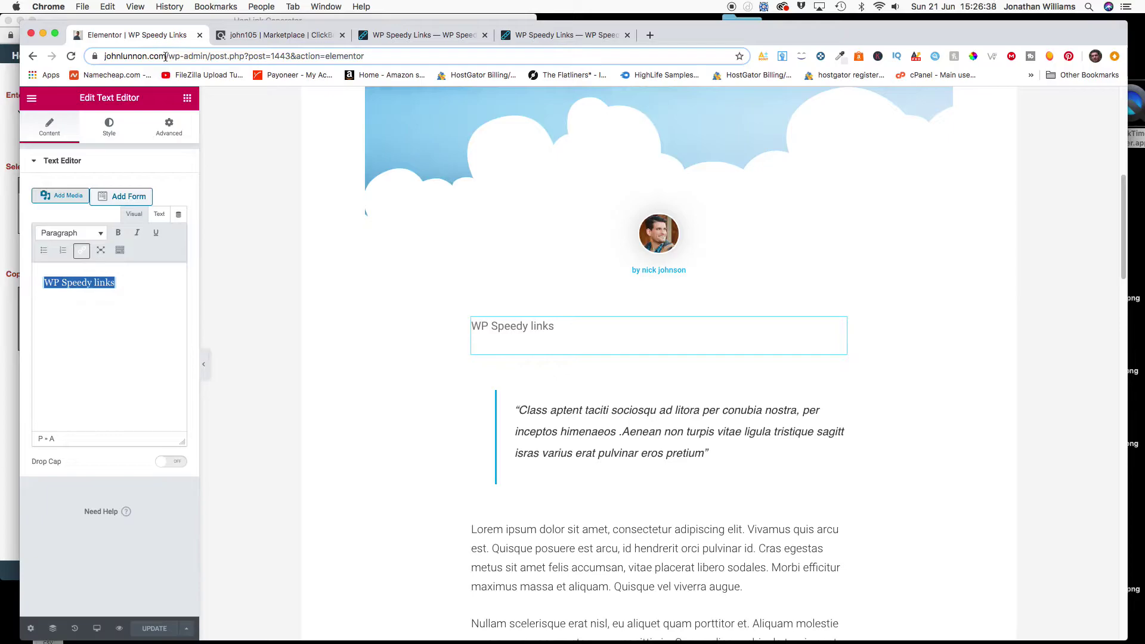
# Open the vendor's affiliate page from the Wp Speedy Links listing in the ClickBank marketplace and accept its cookie notice.
pyautogui.click(431, 34)
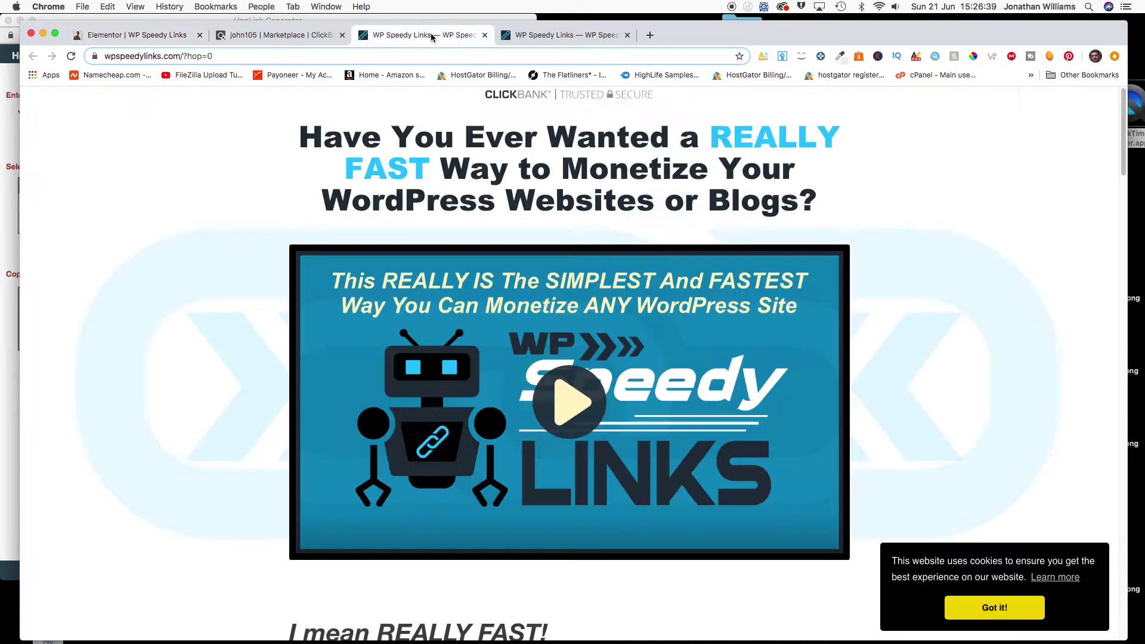
pyautogui.click(307, 36)
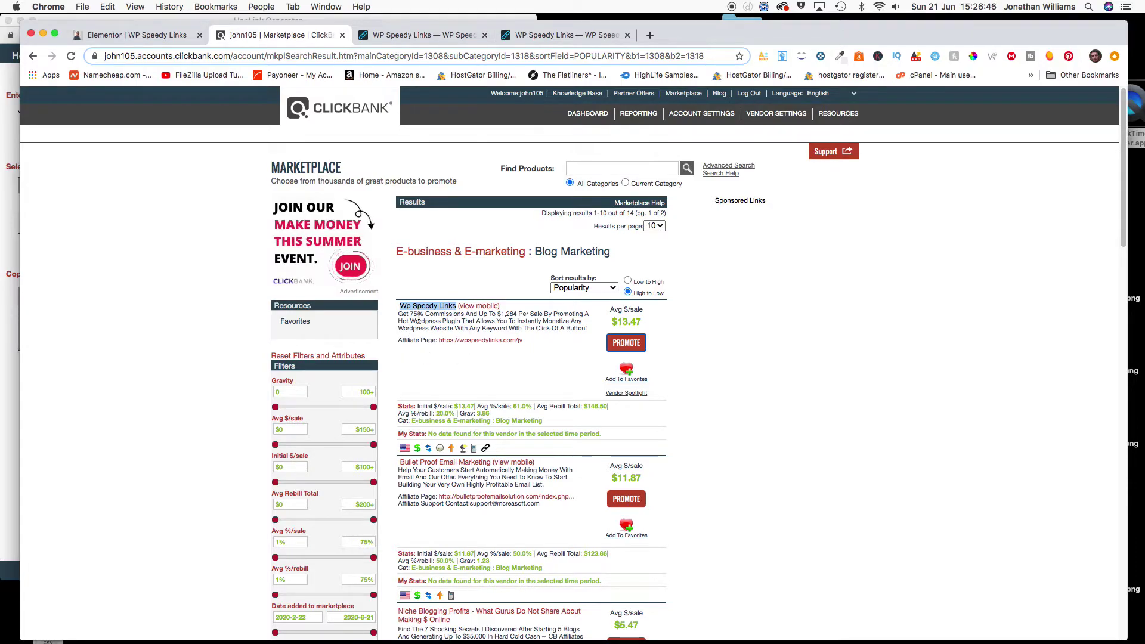
pyautogui.click(484, 340)
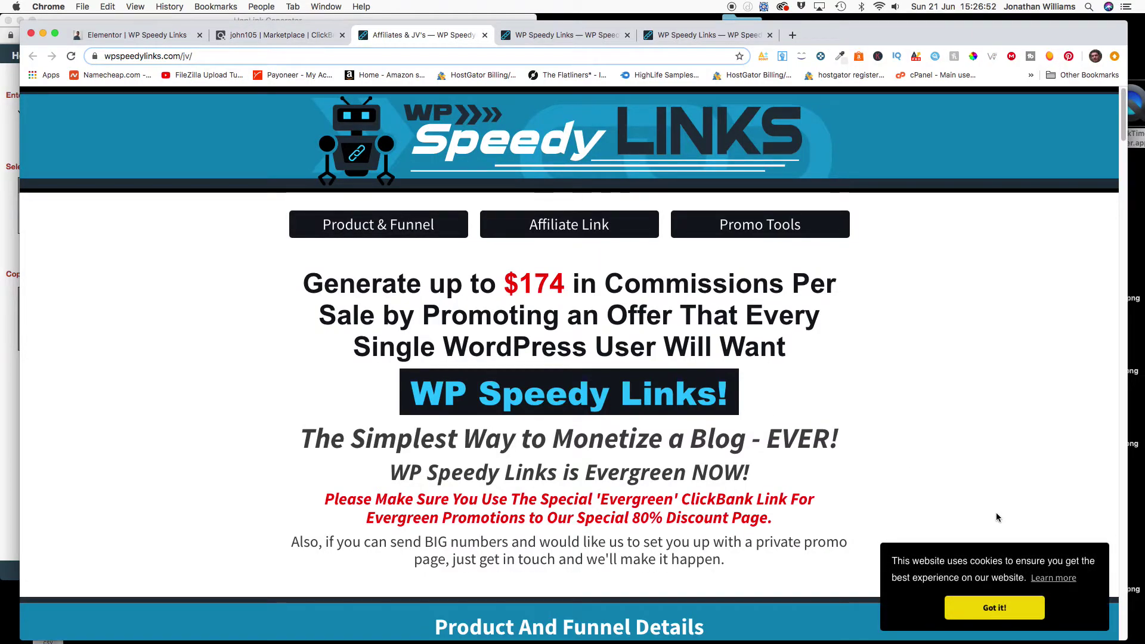
pyautogui.click(1006, 603)
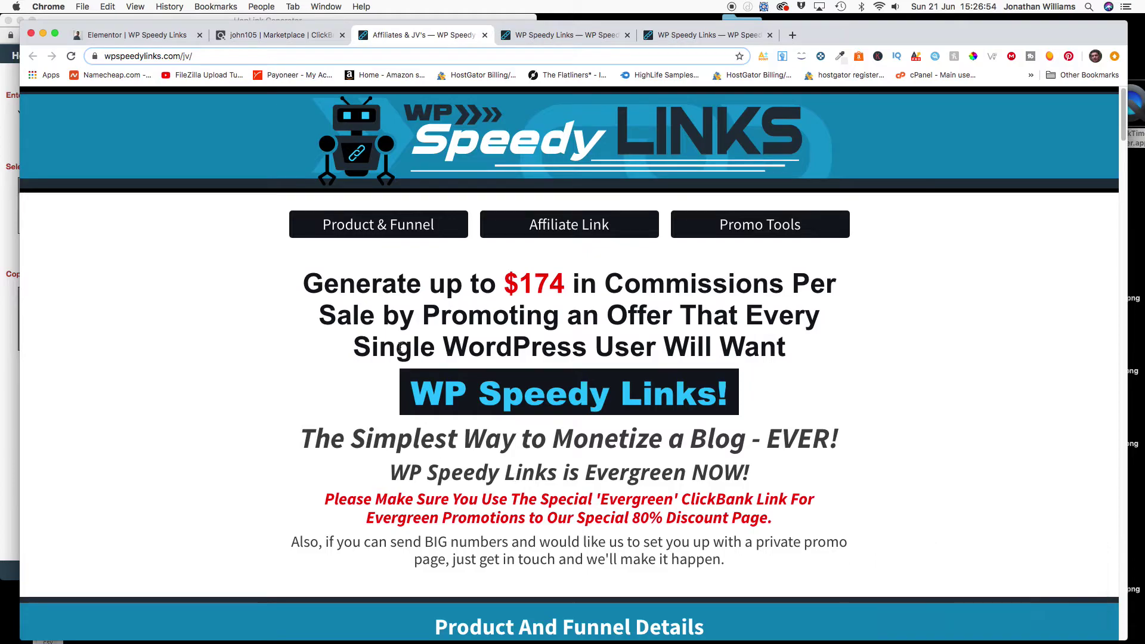
# Copy the promotional text from "Generate up to $174 in Commissions" through "we'll make it happen" and return to the Elementor post.
pyautogui.scroll(-10, 260, 370)
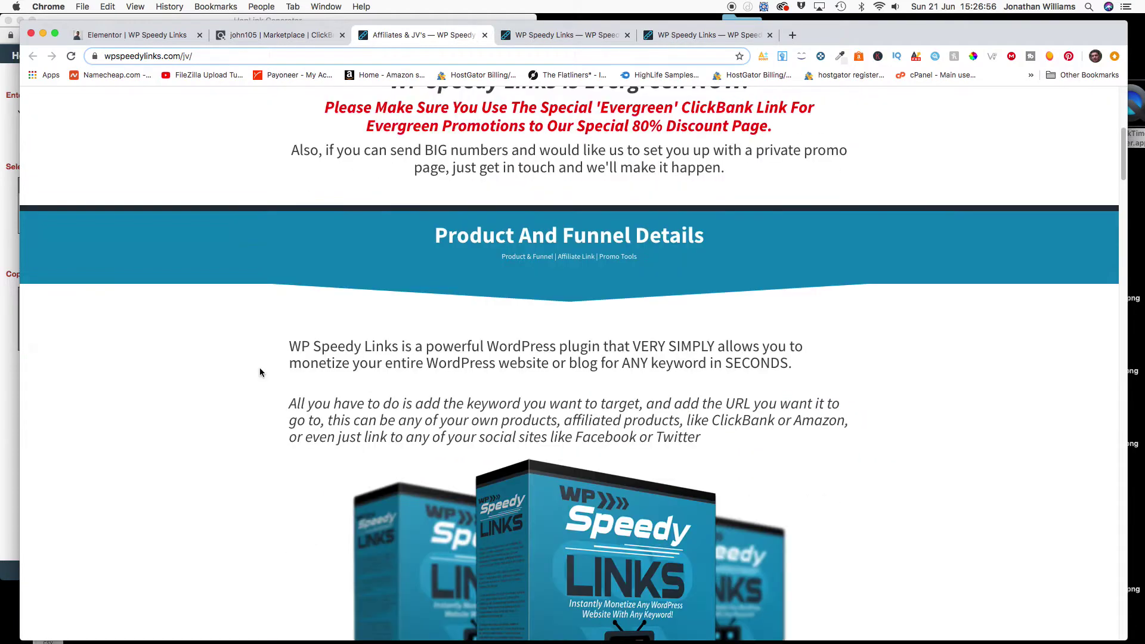
pyautogui.scroll(10, 260, 372)
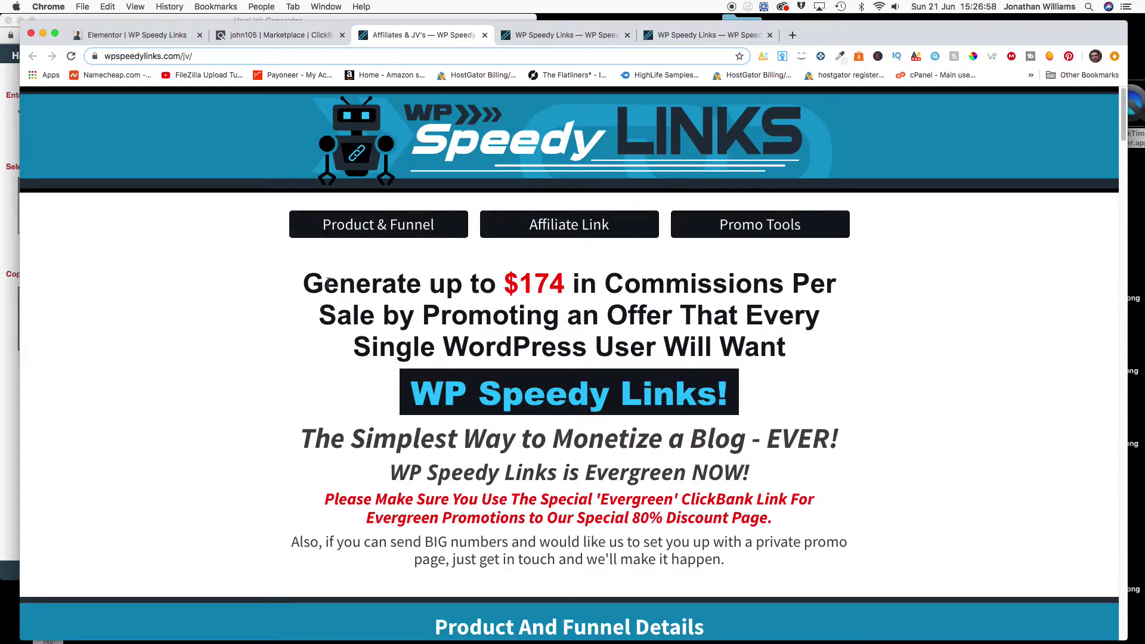
pyautogui.moveTo(306, 283); pyautogui.dragTo(721, 562)
pyautogui.rightClick(684, 557)
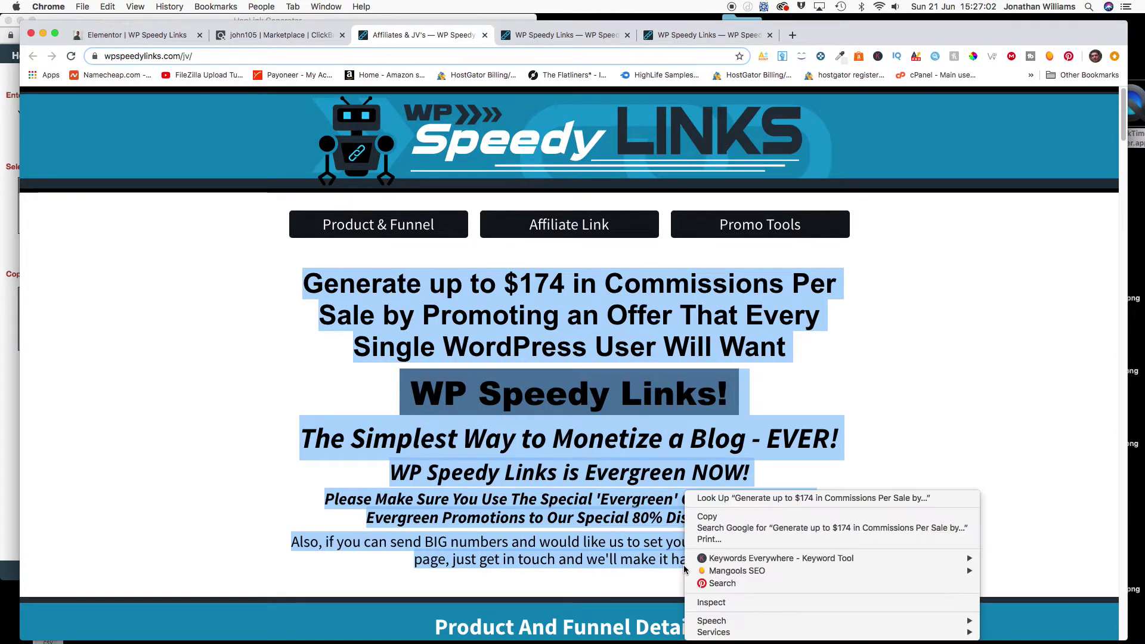
pyautogui.click(708, 516)
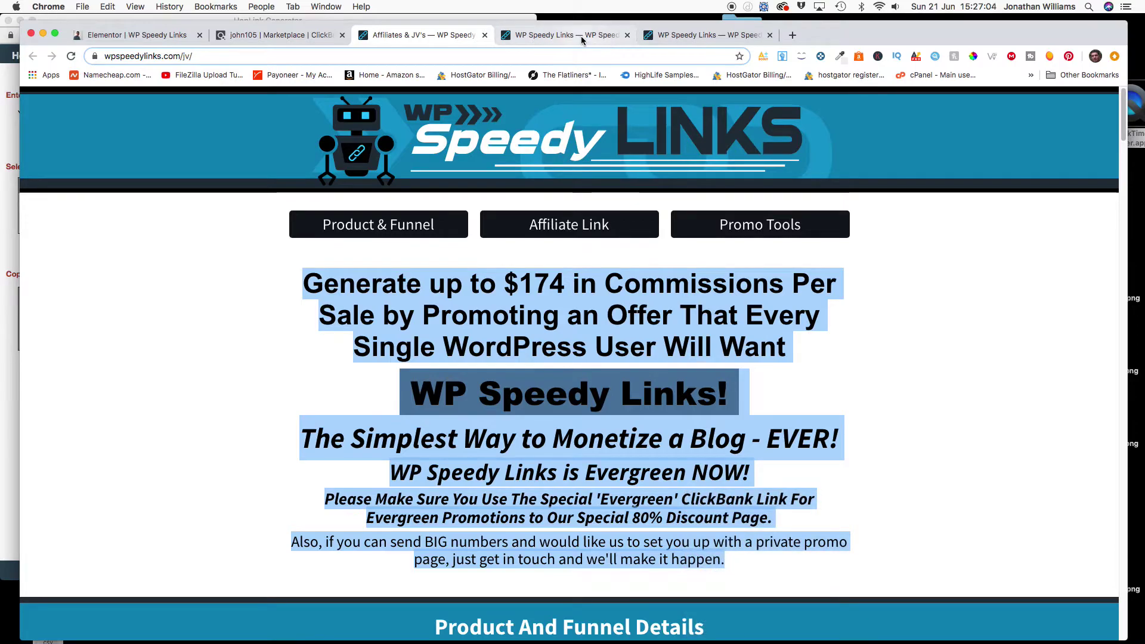
pyautogui.click(559, 36)
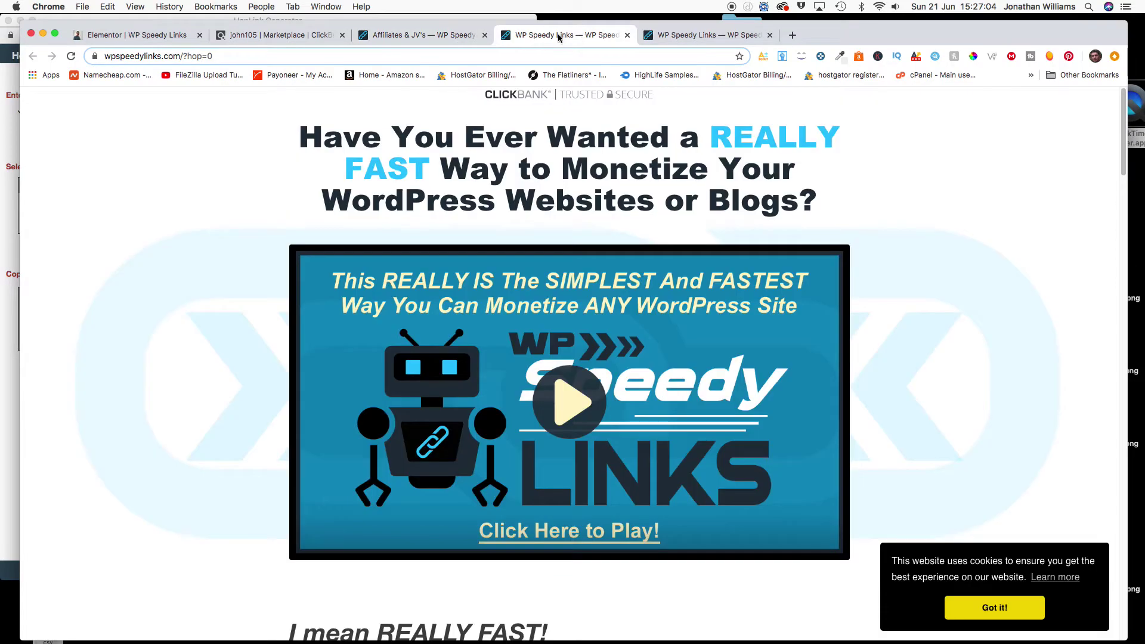
pyautogui.click(167, 35)
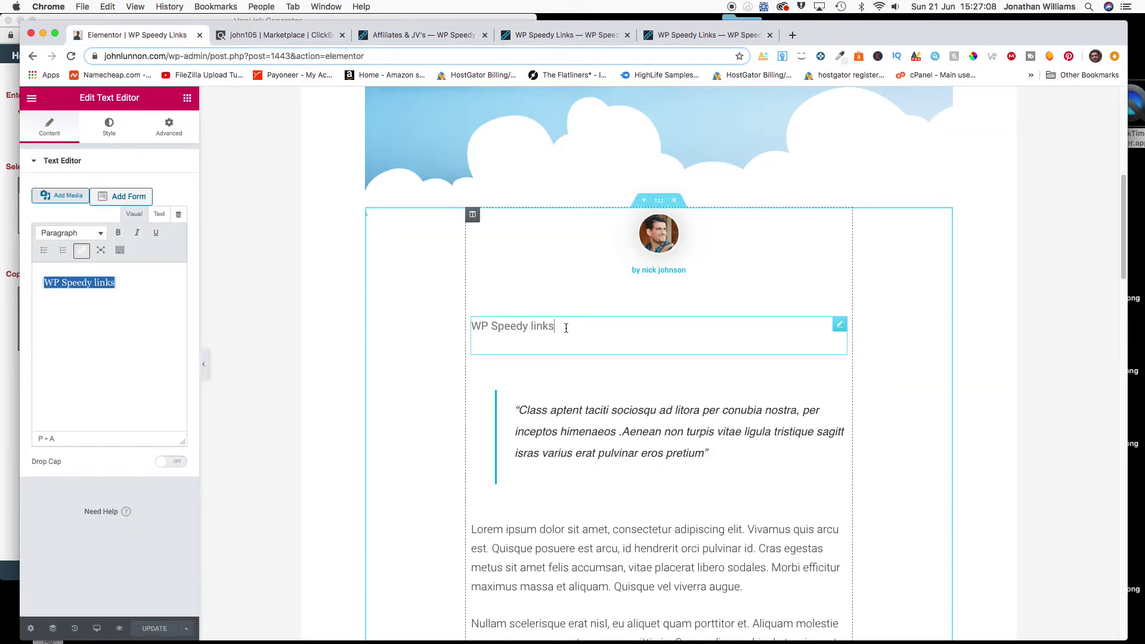
# Paste the copied promotional text on a new line below the linked "WP Speedy links" text in the text block.
pyautogui.click(148, 277)
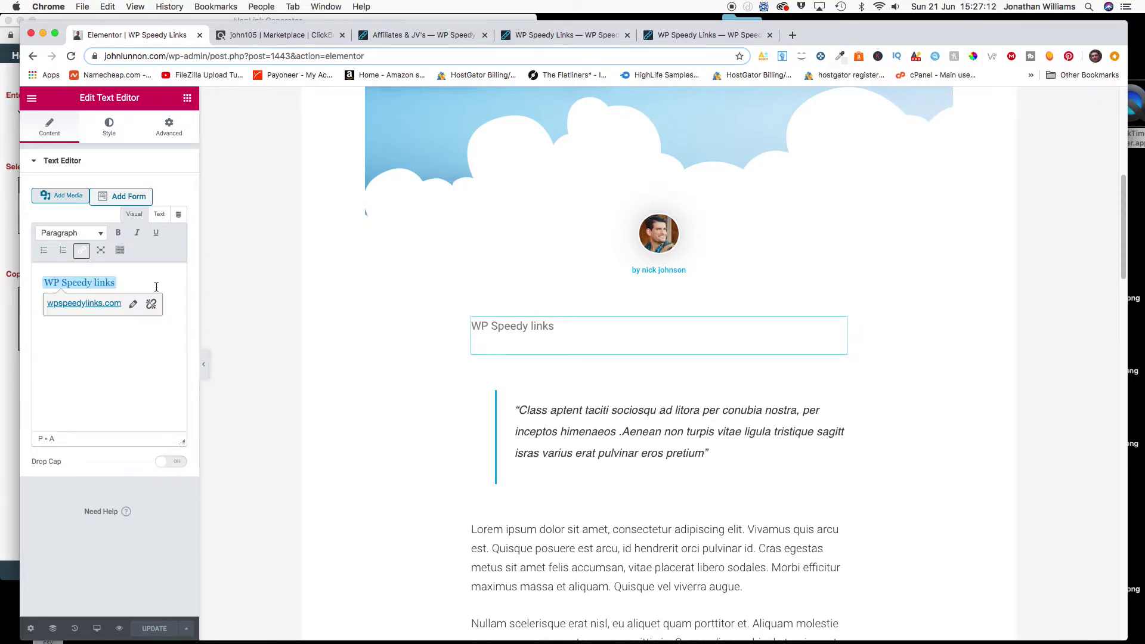
pyautogui.click(157, 296)
pyautogui.press('Return')
pyautogui.press('super+v')
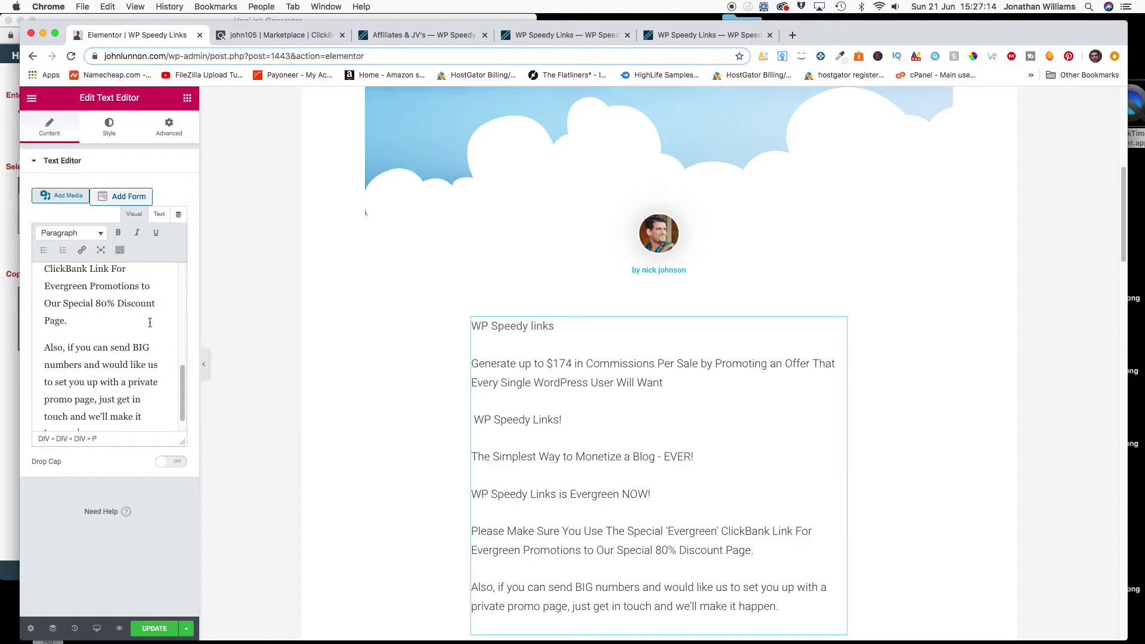
# Centre-align the whole promotional text block and update the post.
pyautogui.scroll(-6, 509, 390)
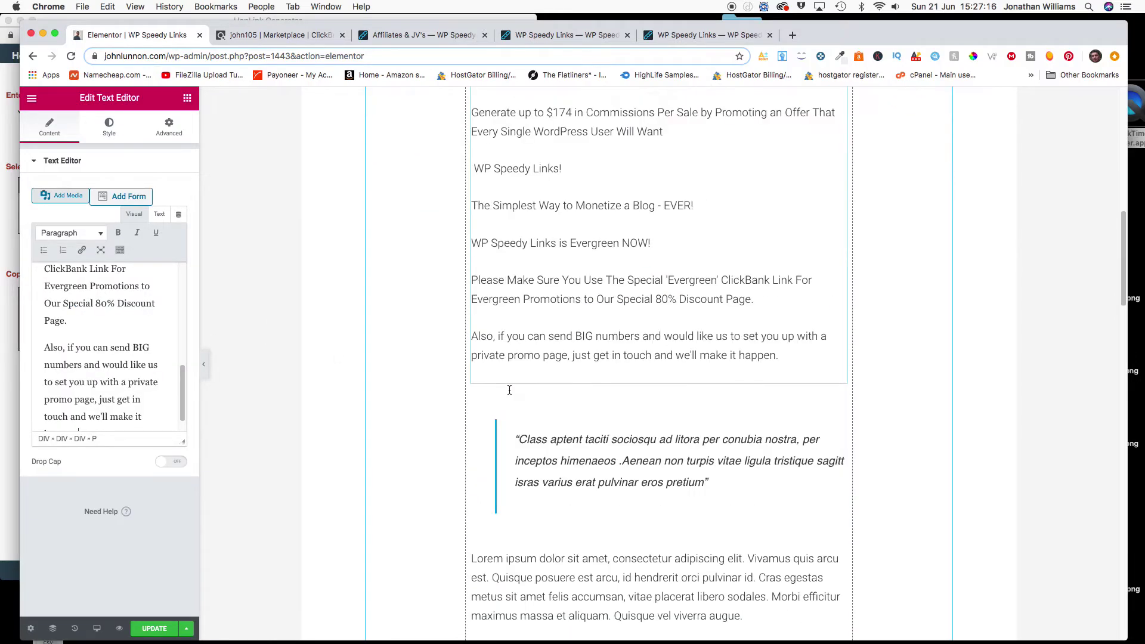
pyautogui.scroll(9, 509, 389)
pyautogui.scroll(-2, 521, 473)
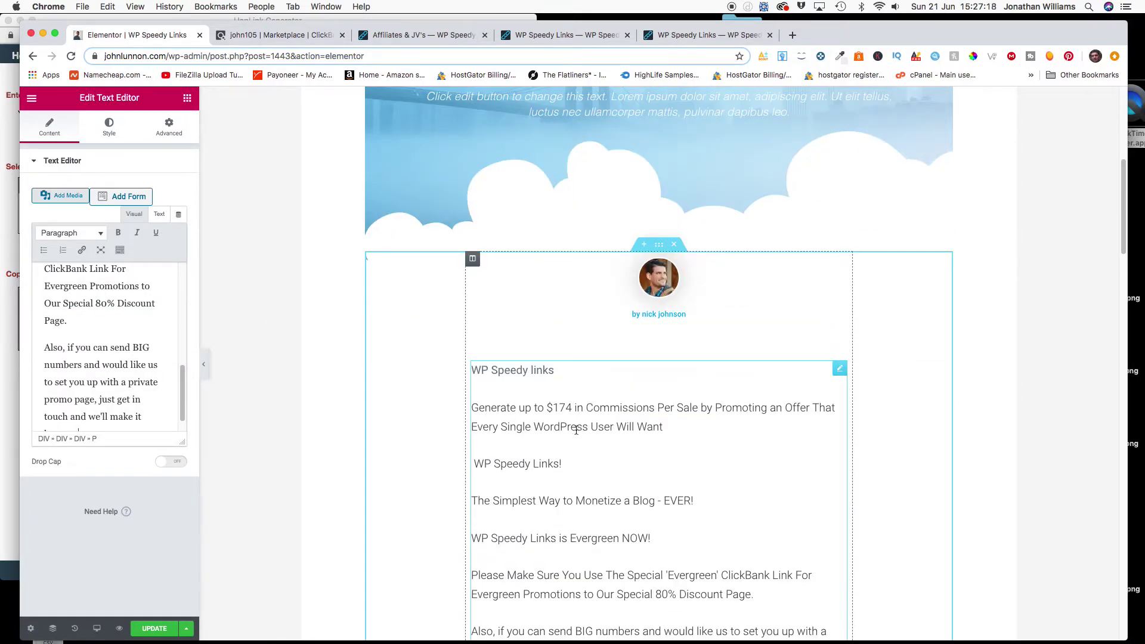
pyautogui.scroll(-1, 577, 426)
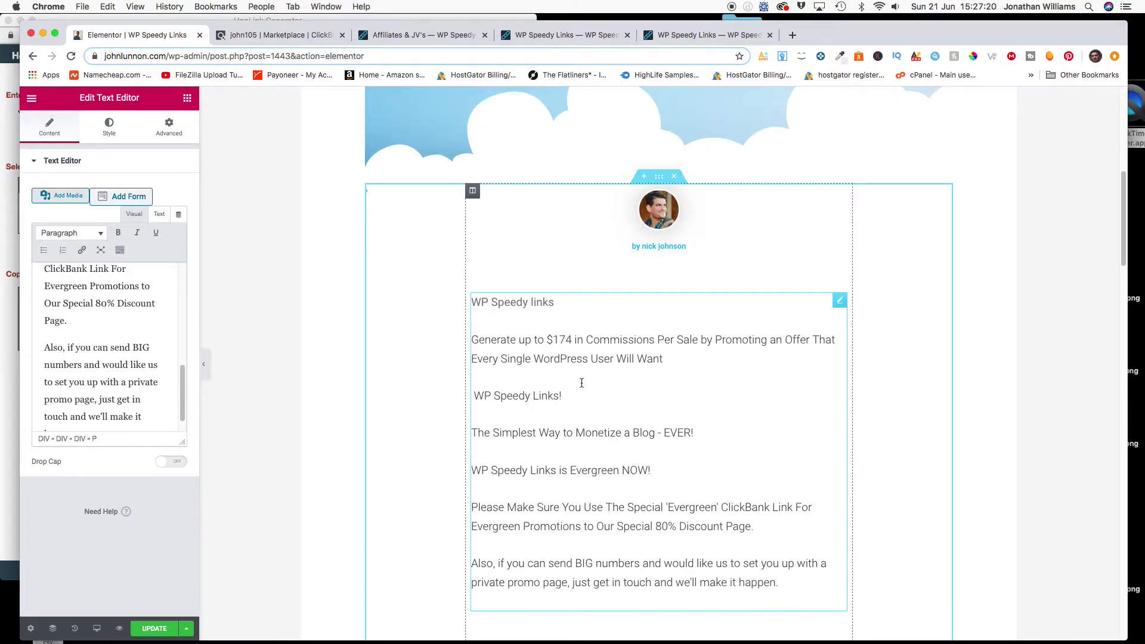
pyautogui.scroll(-5, 662, 375)
pyautogui.scroll(3, 663, 374)
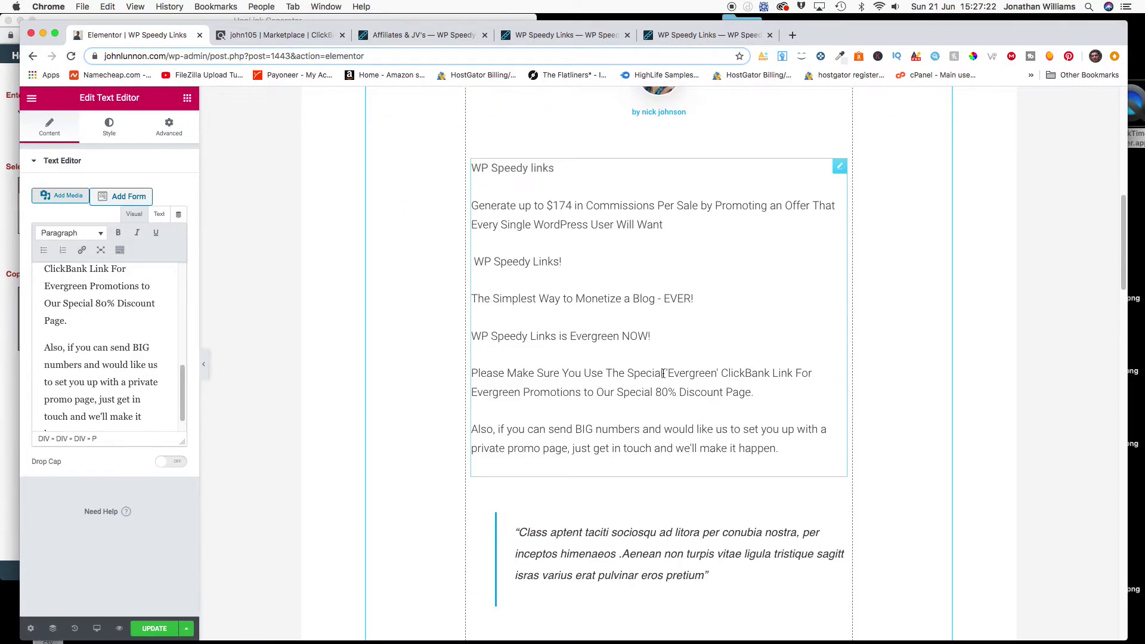
pyautogui.click(108, 131)
pyautogui.click(149, 194)
pyautogui.scroll(3, 590, 265)
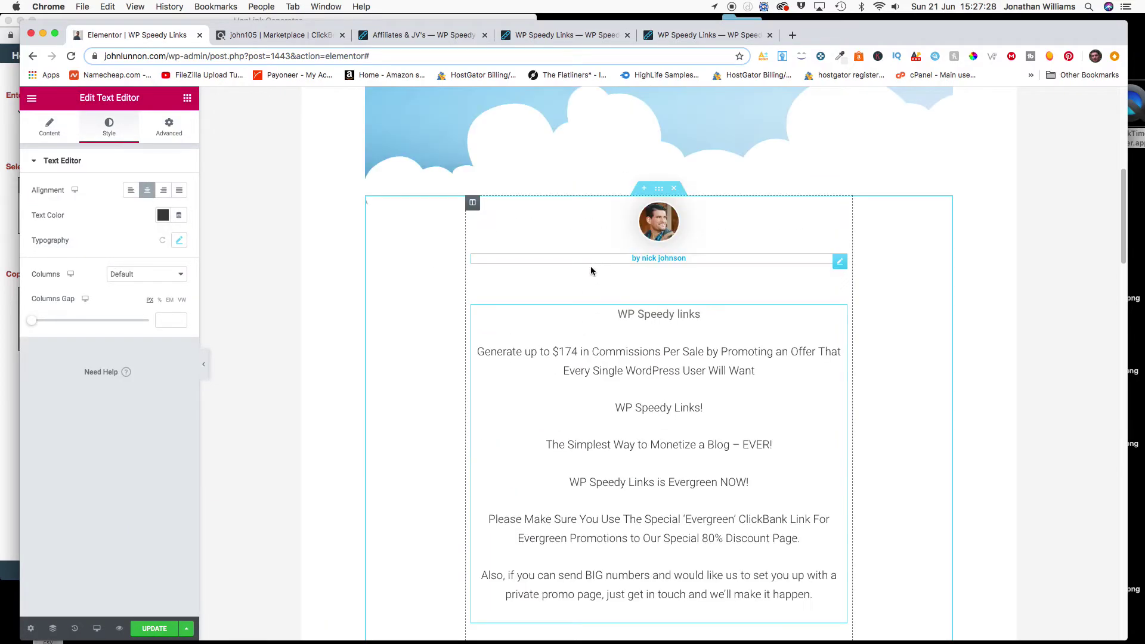
pyautogui.scroll(-3, 421, 329)
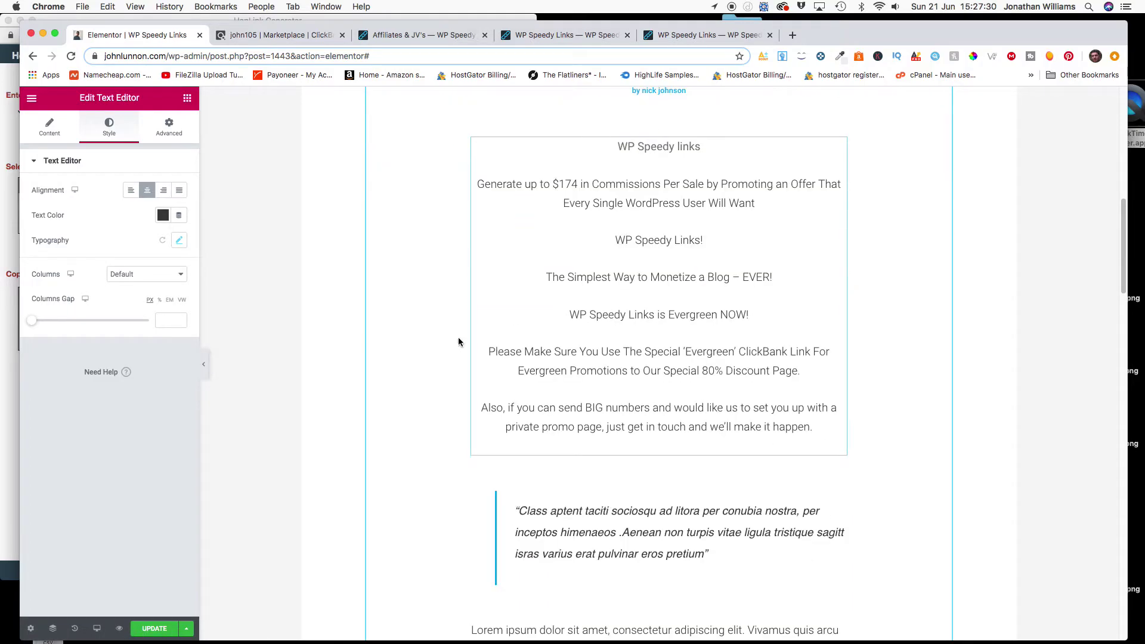
pyautogui.click(154, 629)
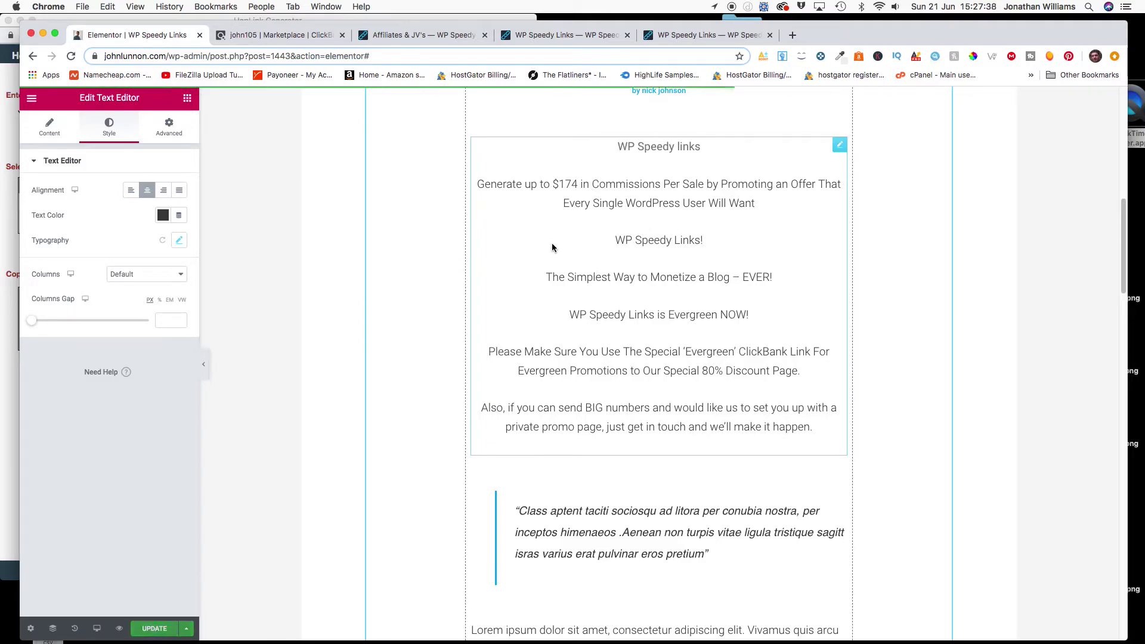
# Return to the vendor's WP Speedy Links affiliate page, clear the text selection and go to its Promo Tools section.
pyautogui.scroll(5, 588, 187)
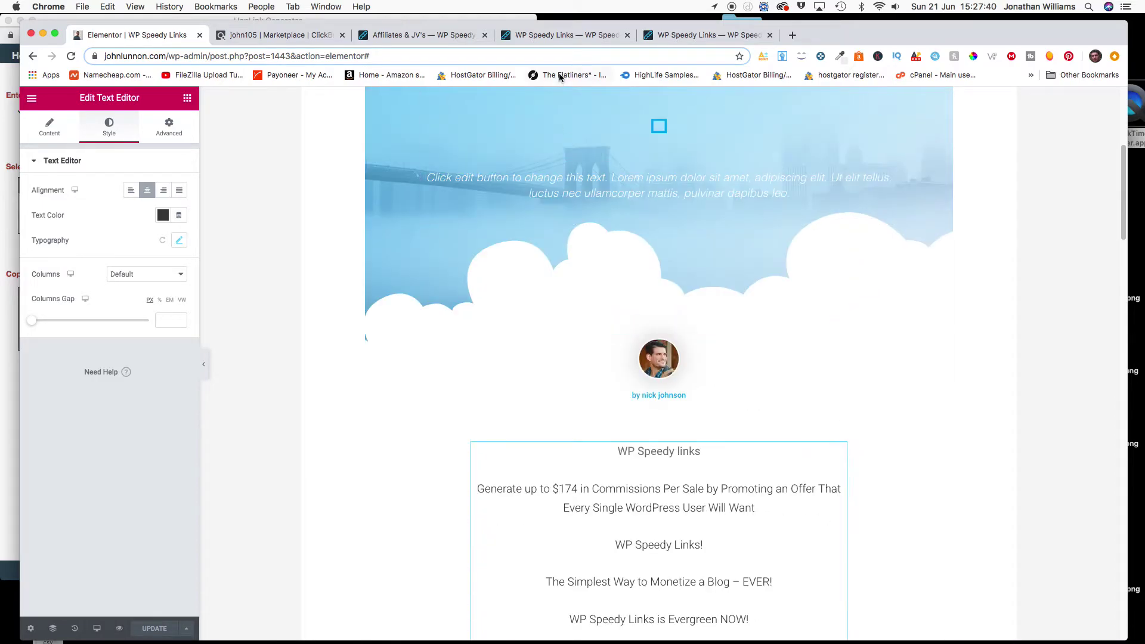
pyautogui.click(566, 34)
pyautogui.click(424, 32)
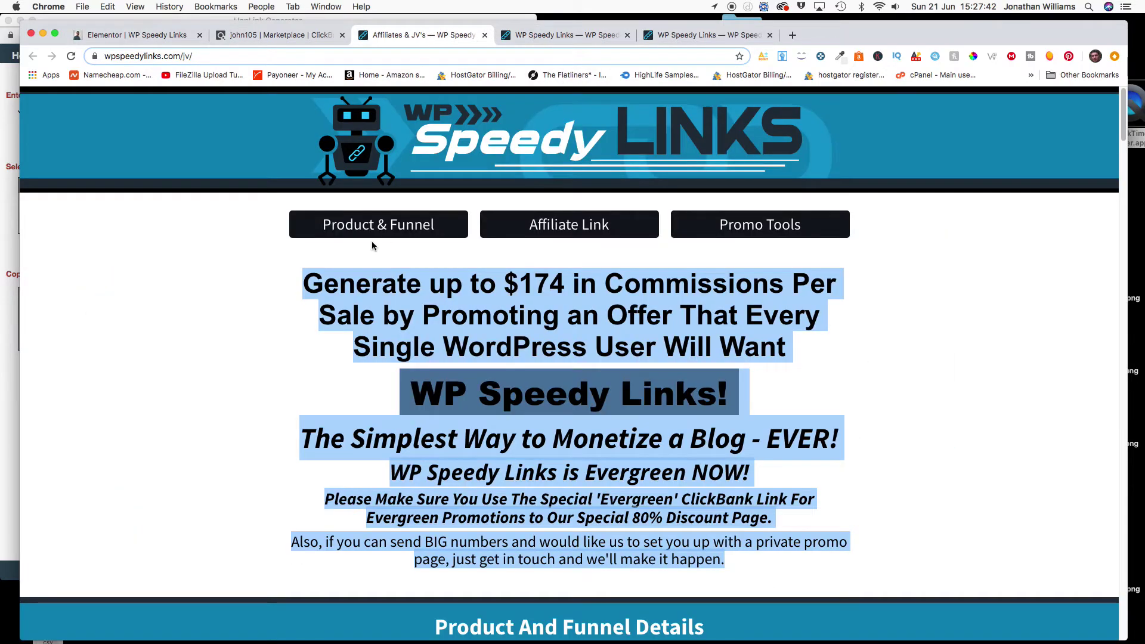
pyautogui.click(178, 352)
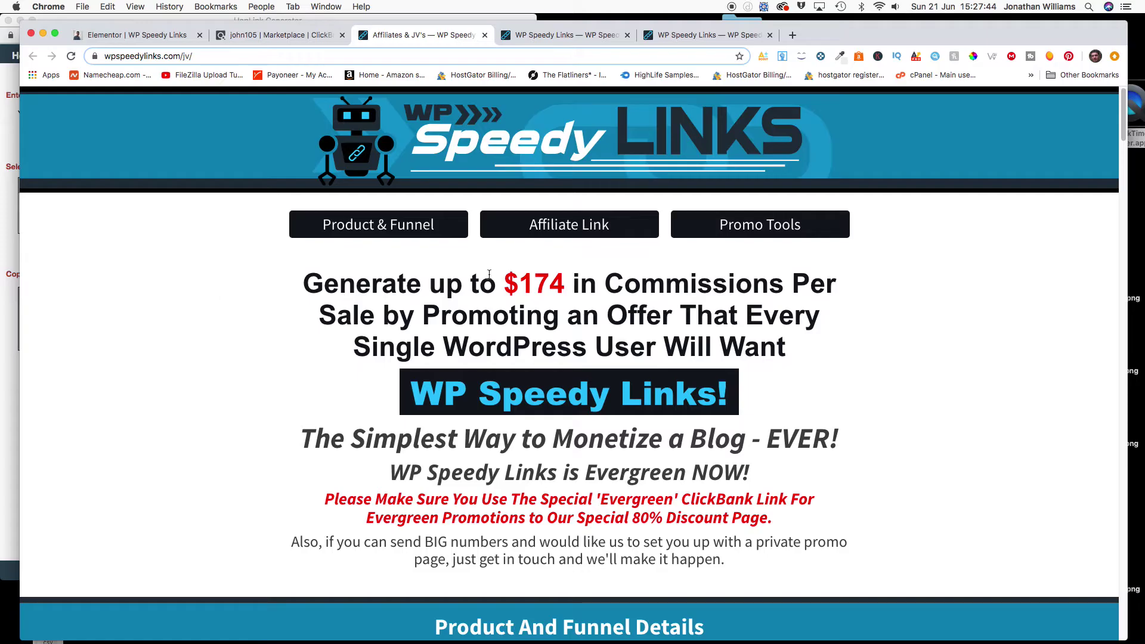
pyautogui.click(745, 223)
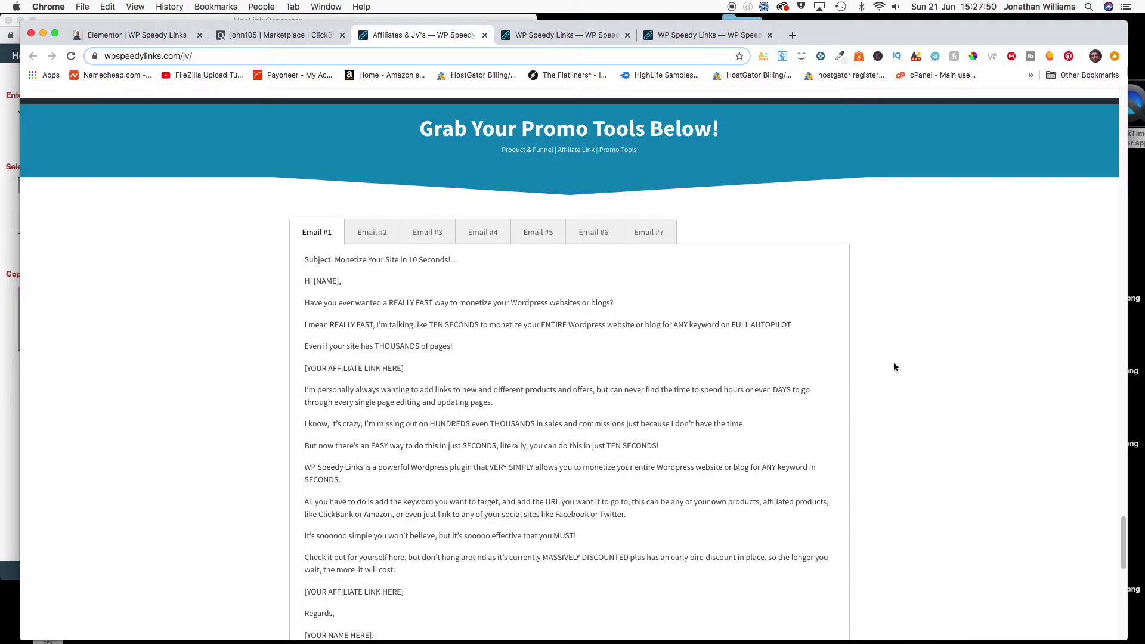
# Save the Image #1 promotional banner as 1200x628-3.png in the Downloads folder.
pyautogui.scroll(-5, 707, 481)
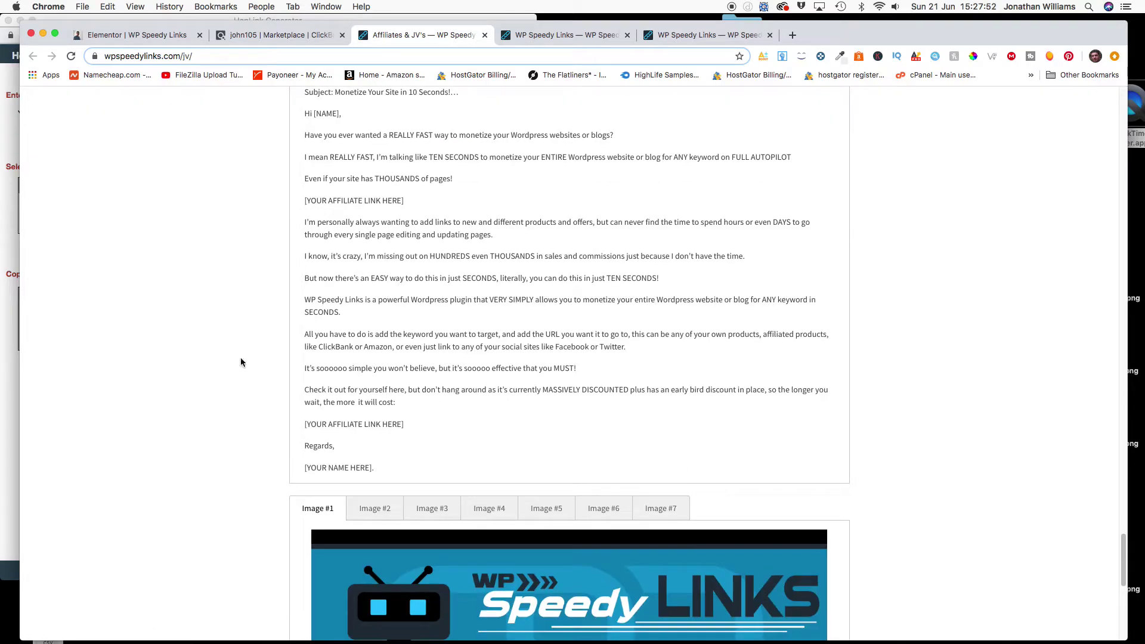
pyautogui.scroll(2, 305, 361)
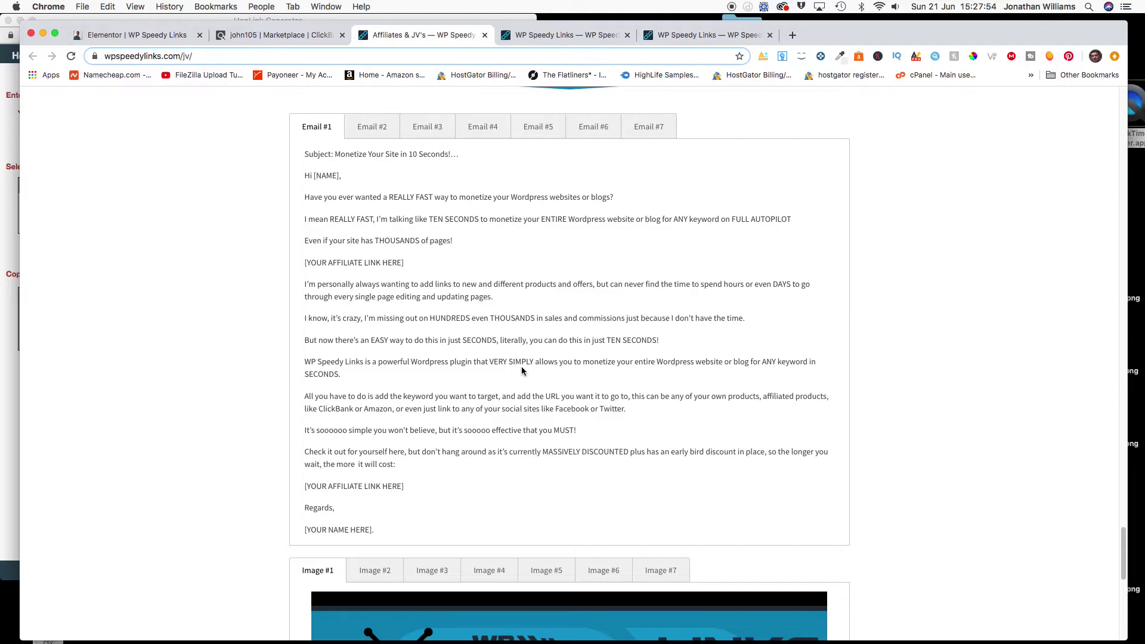
pyautogui.scroll(-10, 522, 368)
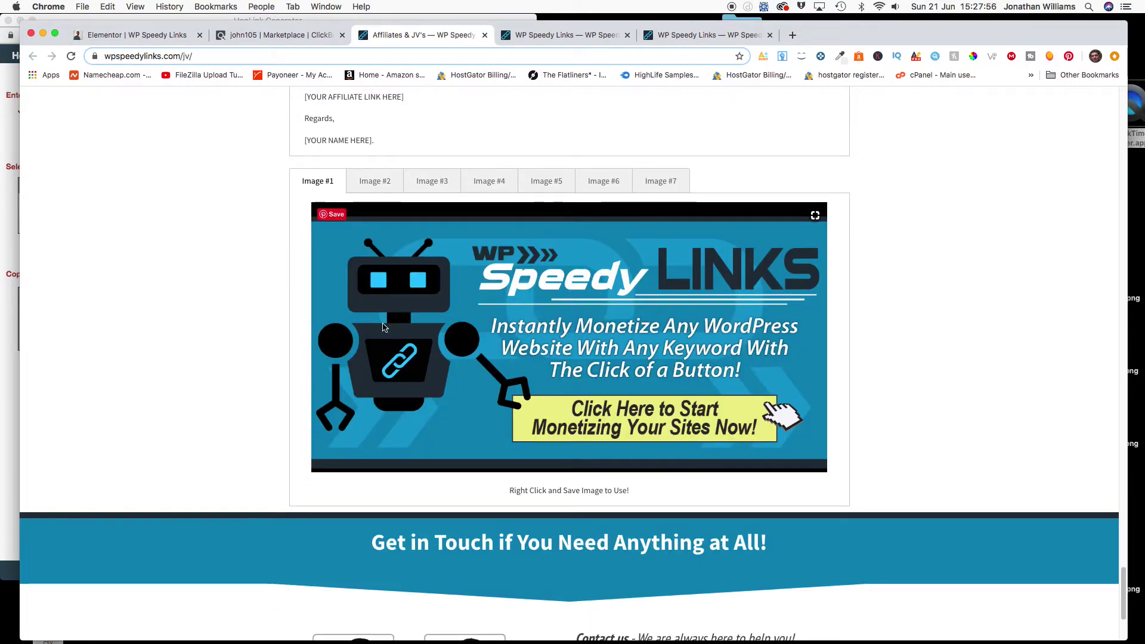
pyautogui.rightClick(460, 276)
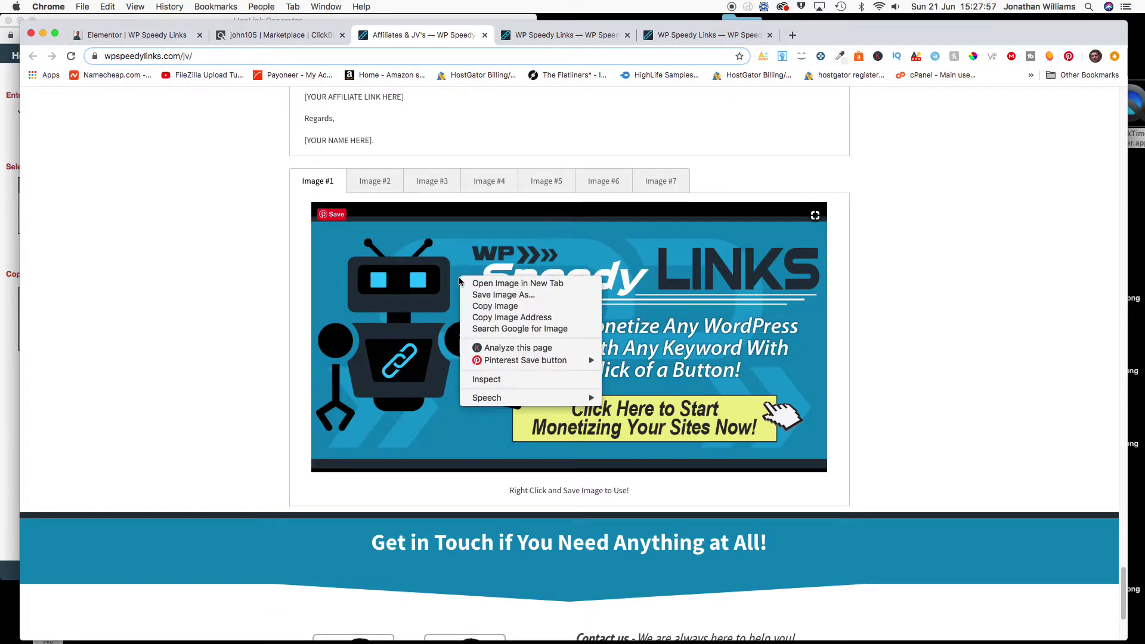
pyautogui.click(484, 296)
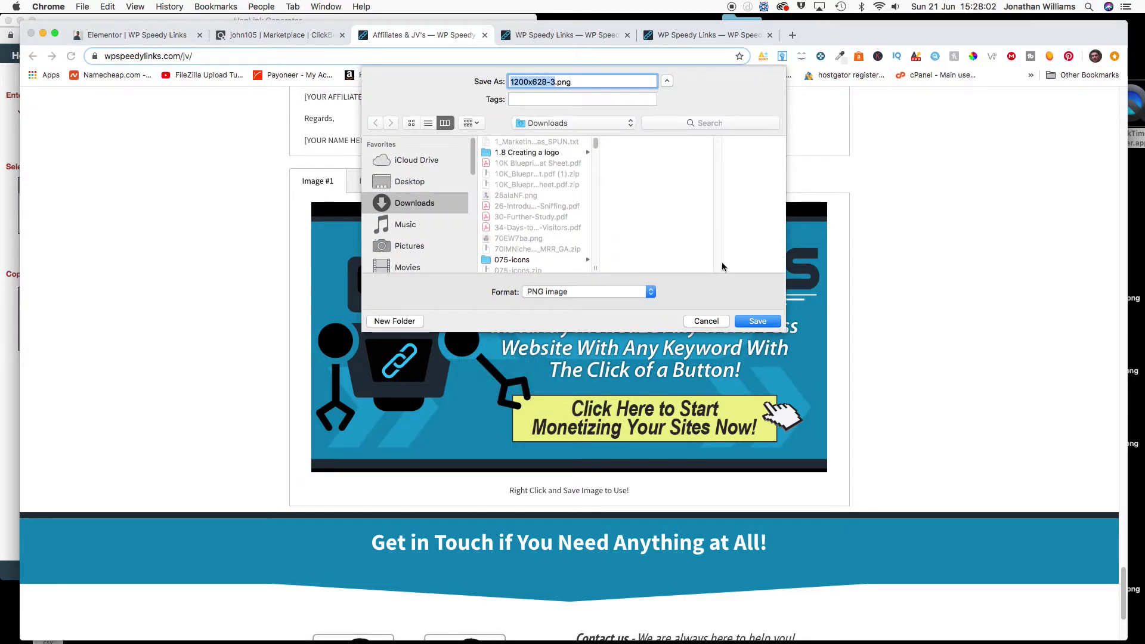
pyautogui.click(758, 322)
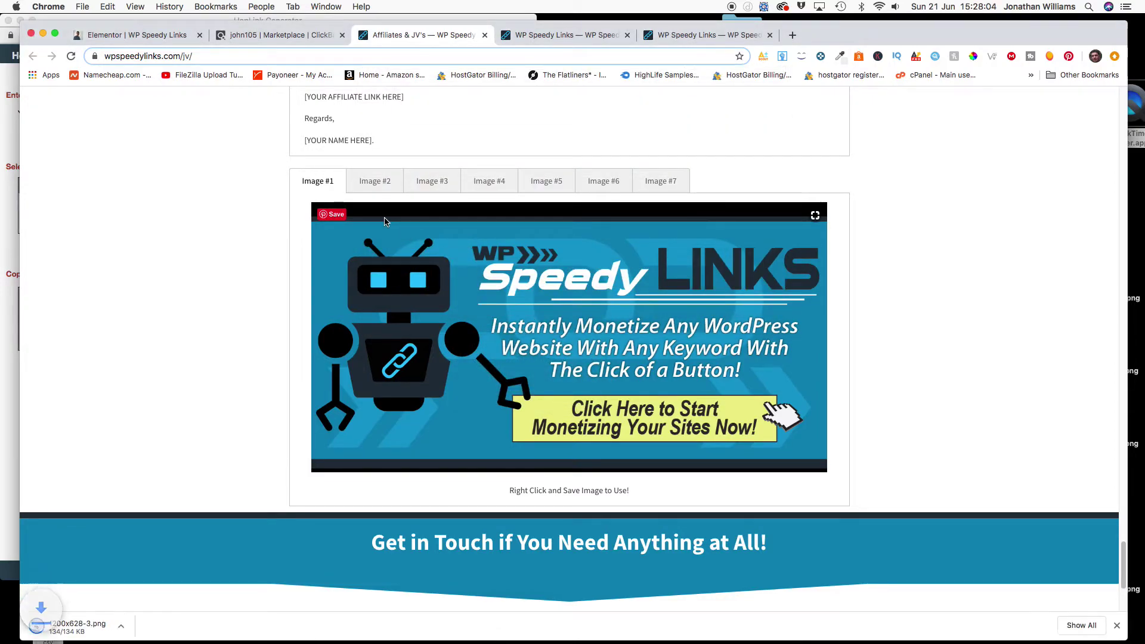
# Return to the Elementor post and add an Image widget between the promotional text and the block quote.
pyautogui.click(133, 36)
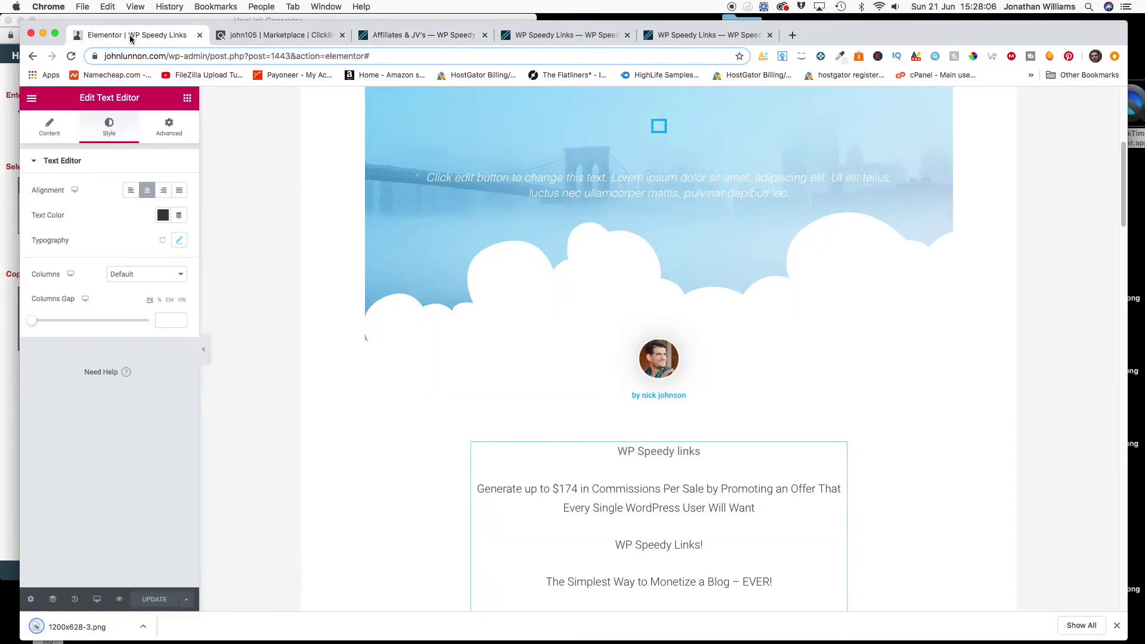
pyautogui.scroll(-10, 536, 471)
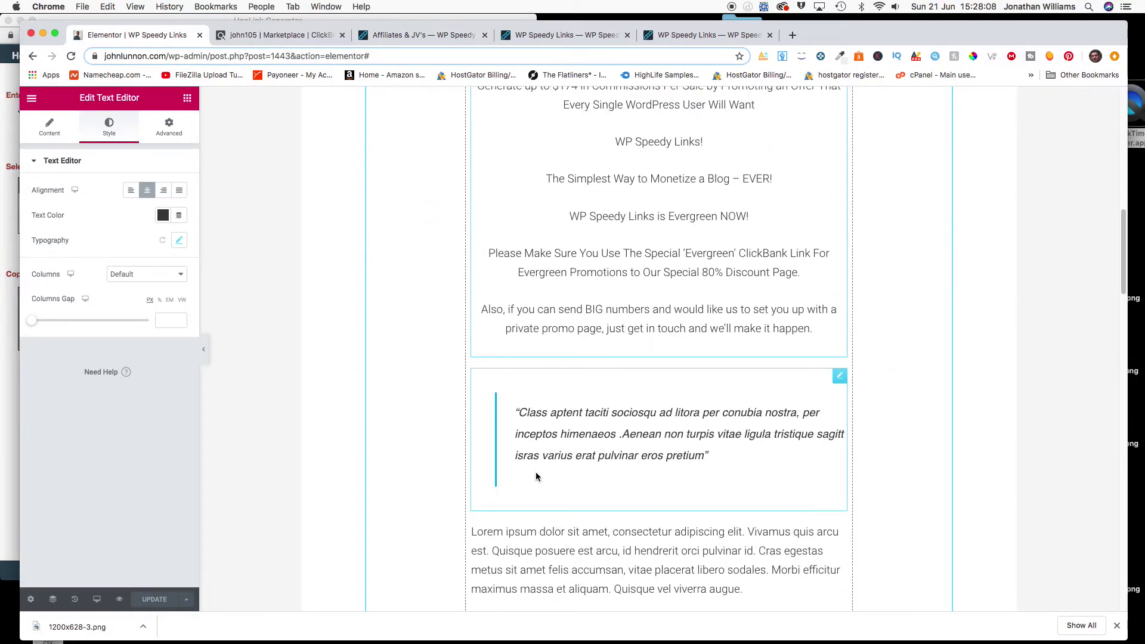
pyautogui.click(187, 99)
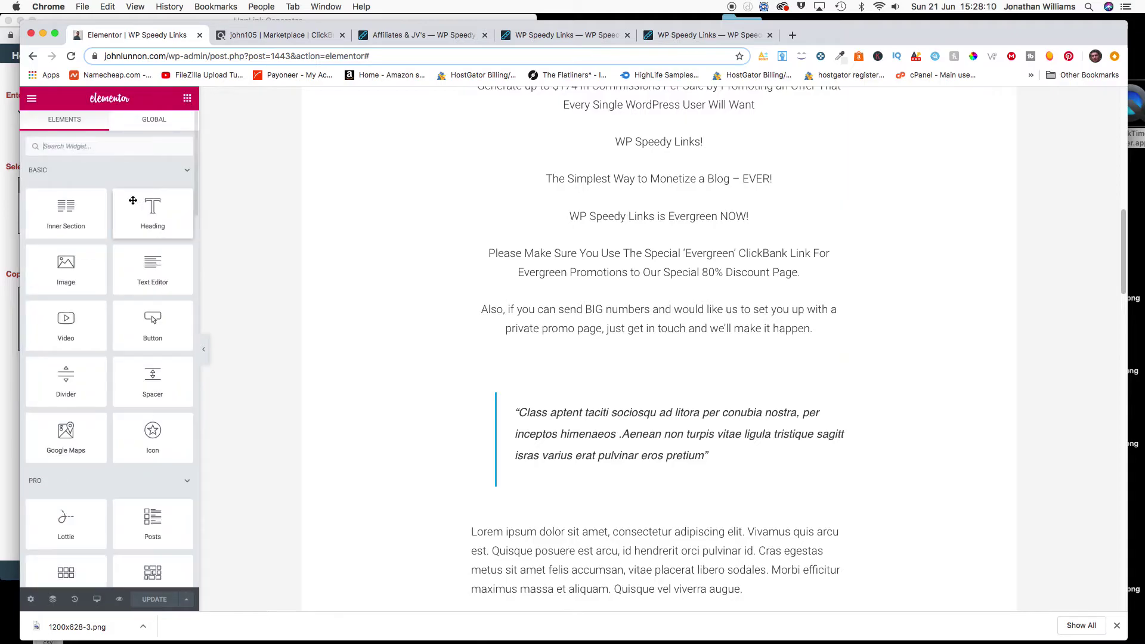
pyautogui.moveTo(71, 275); pyautogui.dragTo(643, 360)
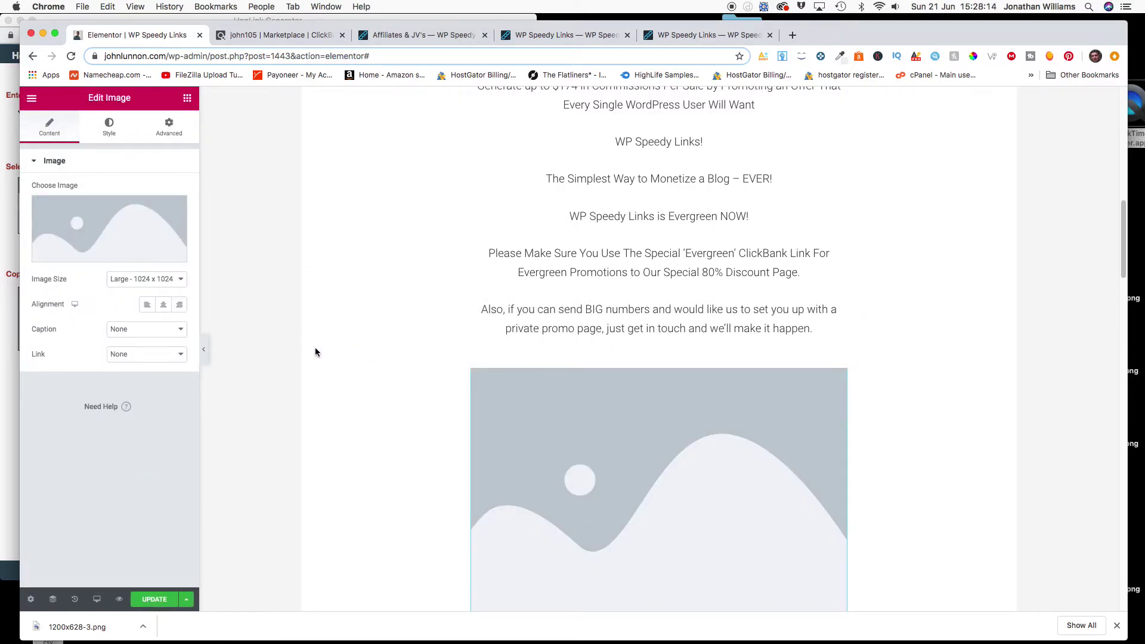
# Upload the downloaded 1200x628-3.png banner and insert it into the new Image widget.
pyautogui.scroll(-3, 598, 317)
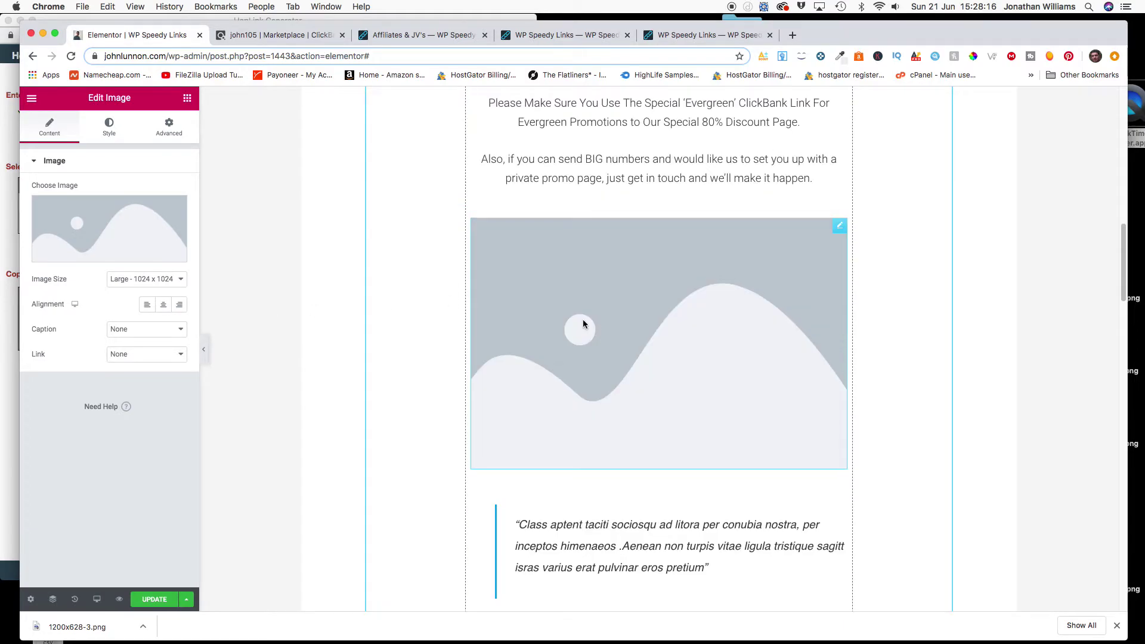
pyautogui.moveTo(150, 226)
pyautogui.click(102, 226)
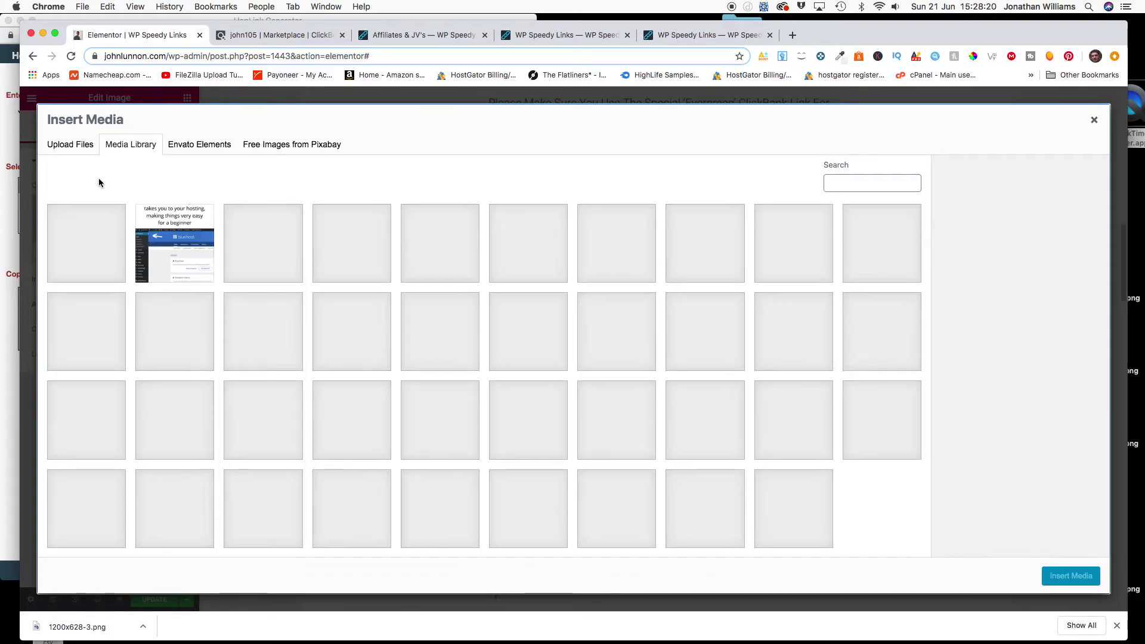
pyautogui.click(73, 146)
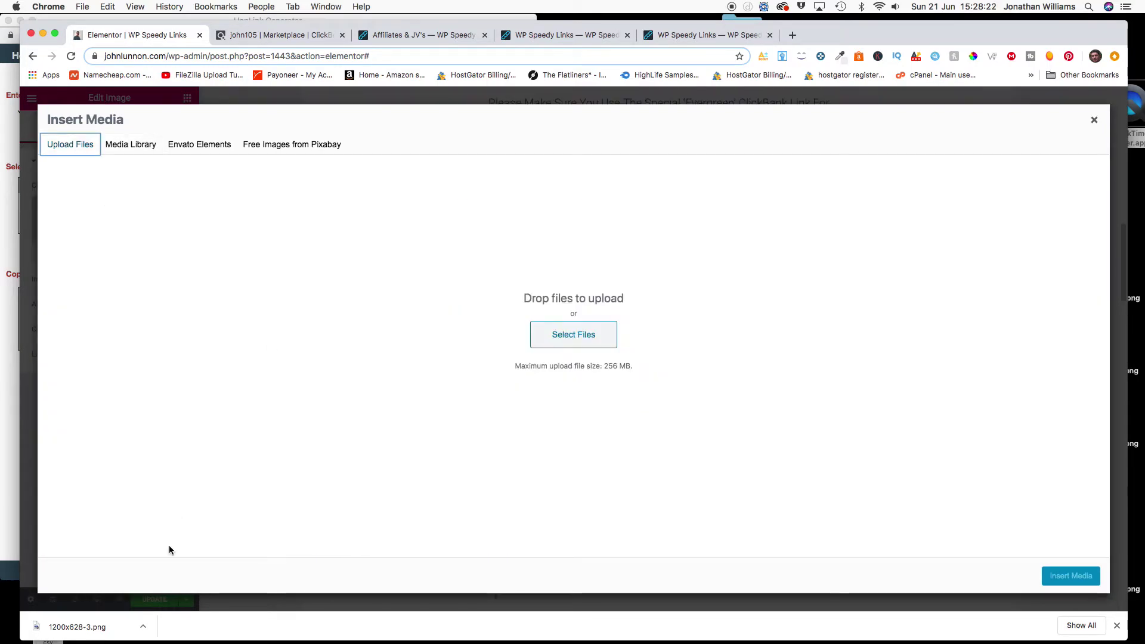
pyautogui.moveTo(82, 630); pyautogui.dragTo(603, 347)
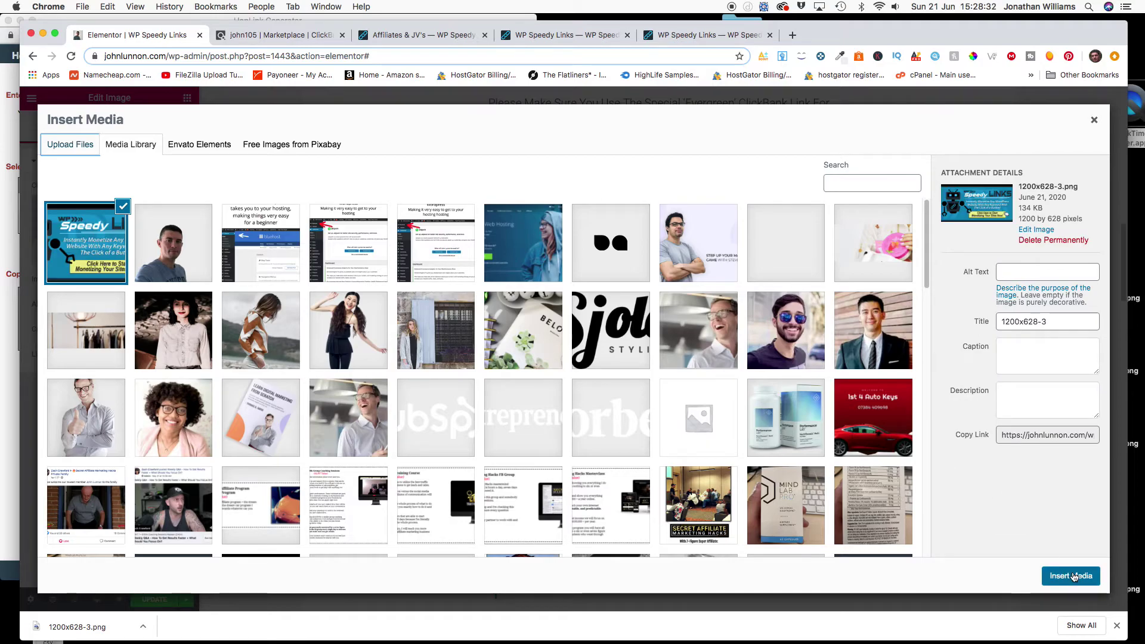
pyautogui.click(1072, 576)
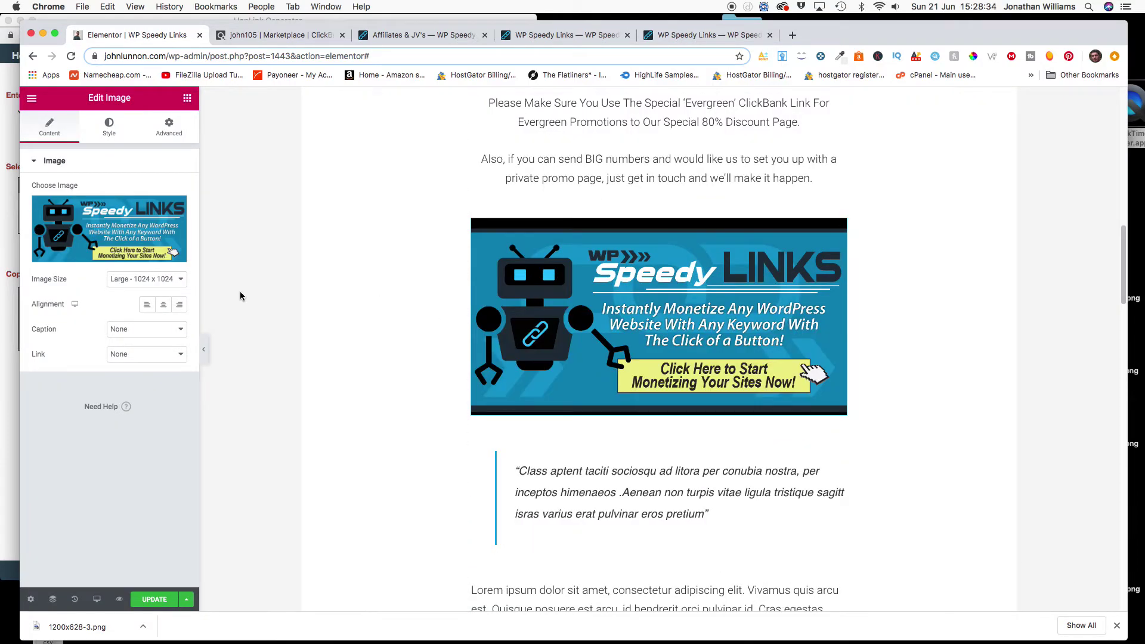
# Set the inserted banner image's link type to Custom URL.
pyautogui.click(179, 355)
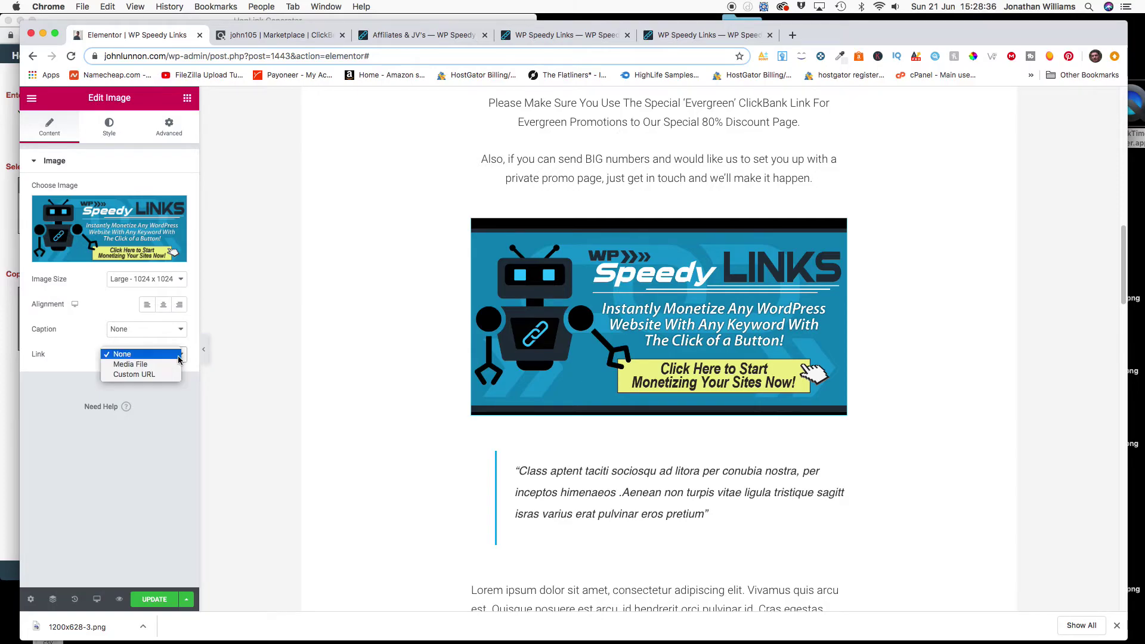
pyautogui.click(161, 374)
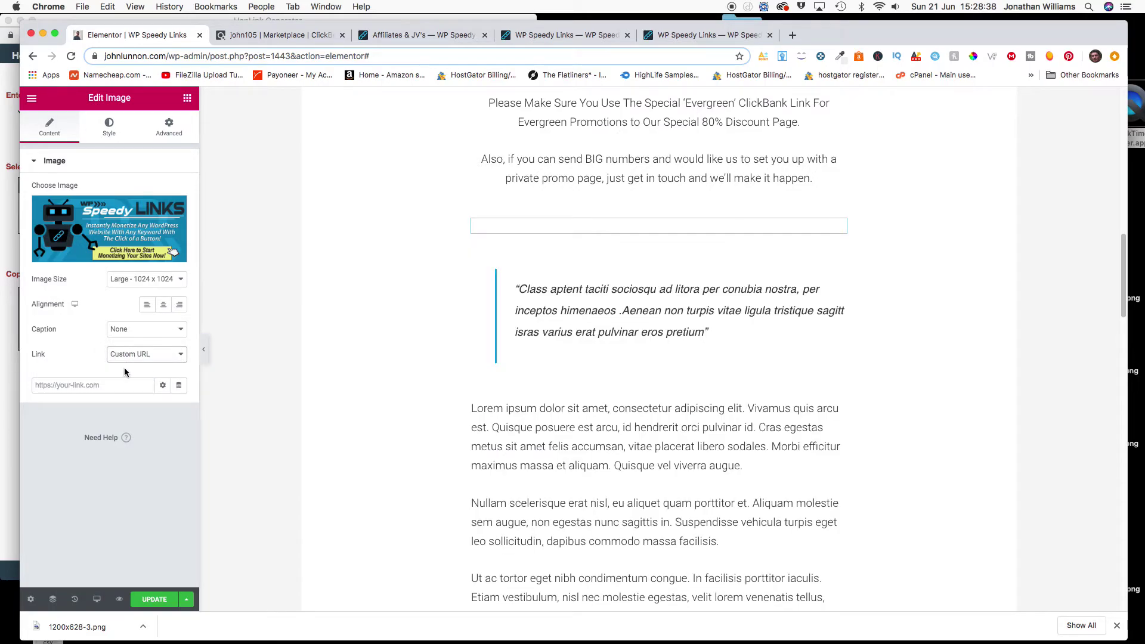
pyautogui.click(113, 385)
pyautogui.rightClick(112, 384)
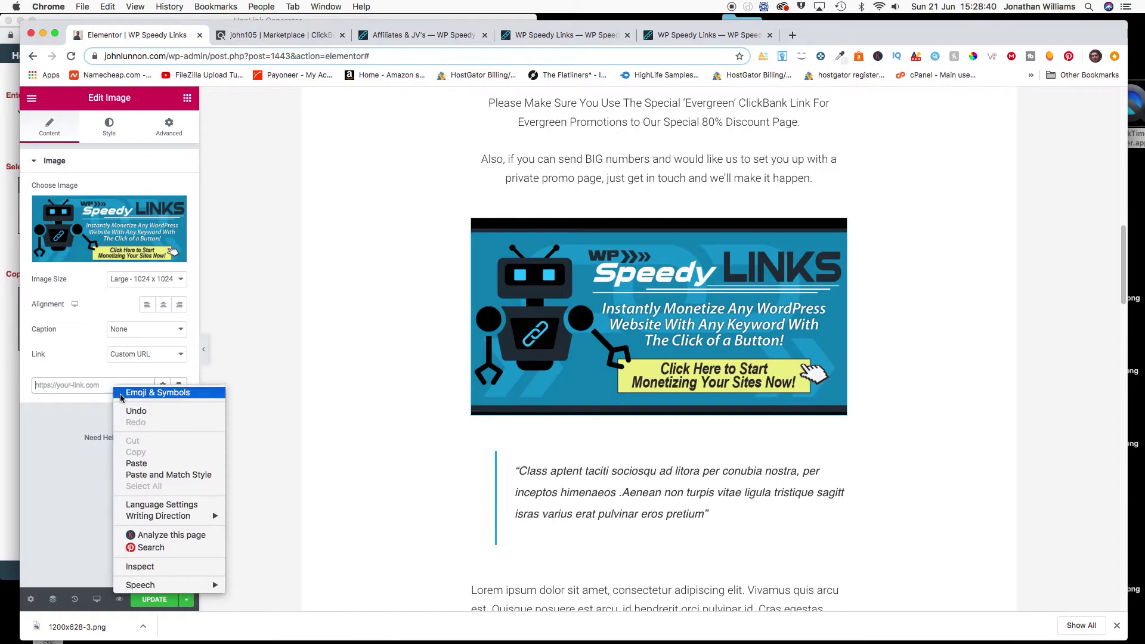
pyautogui.click(138, 468)
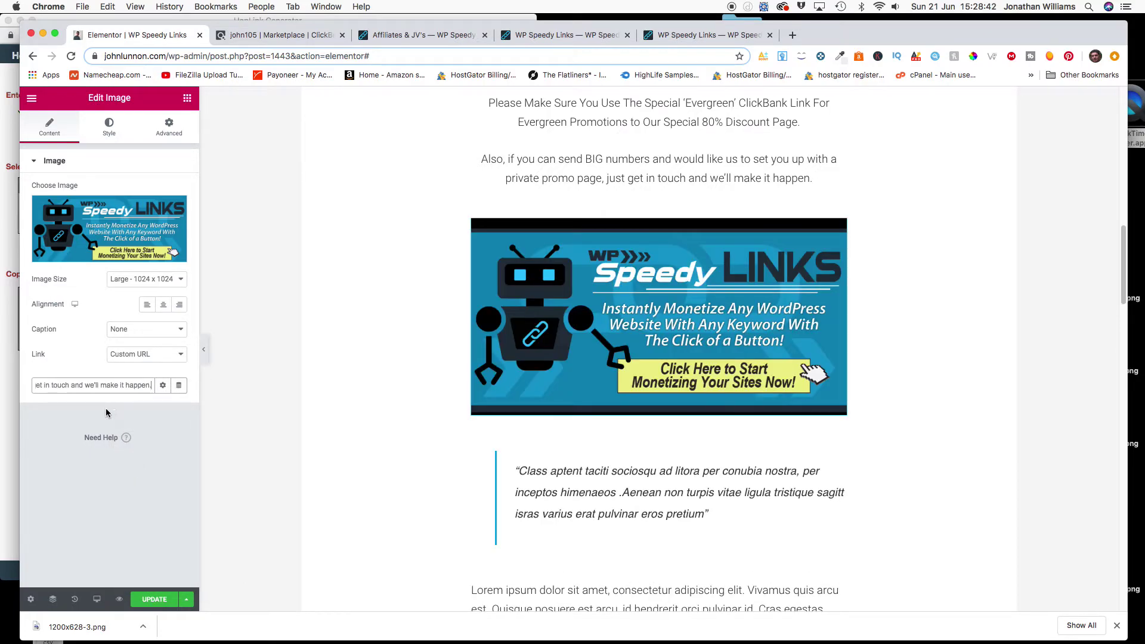
pyautogui.tripleClick(151, 386)
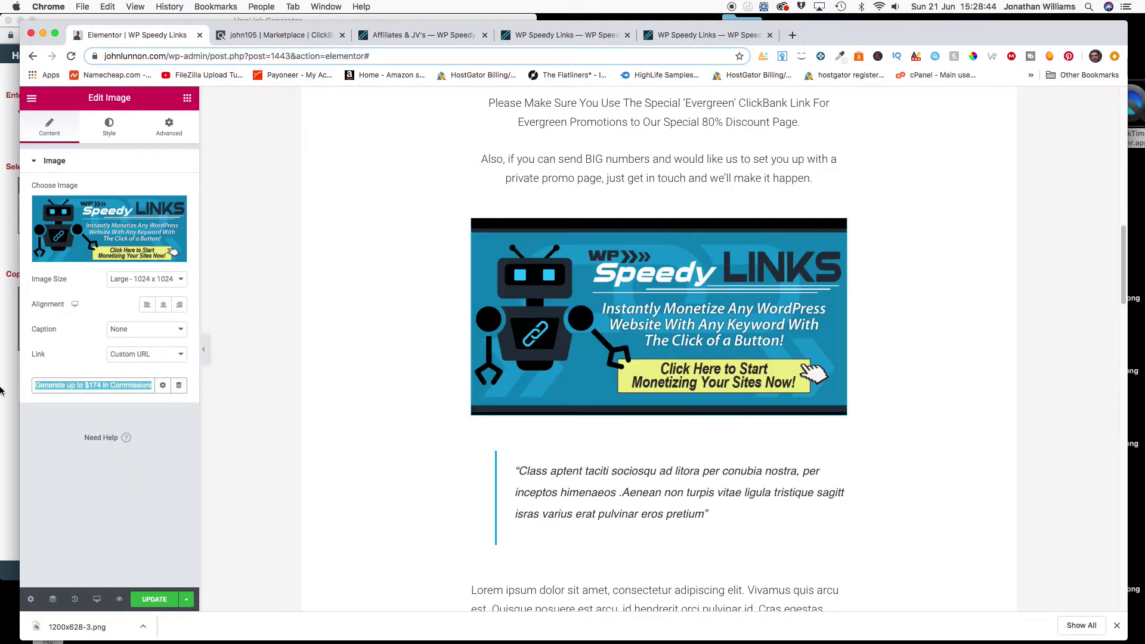
pyautogui.moveTo(0, 391)
pyautogui.press('BackSpace')
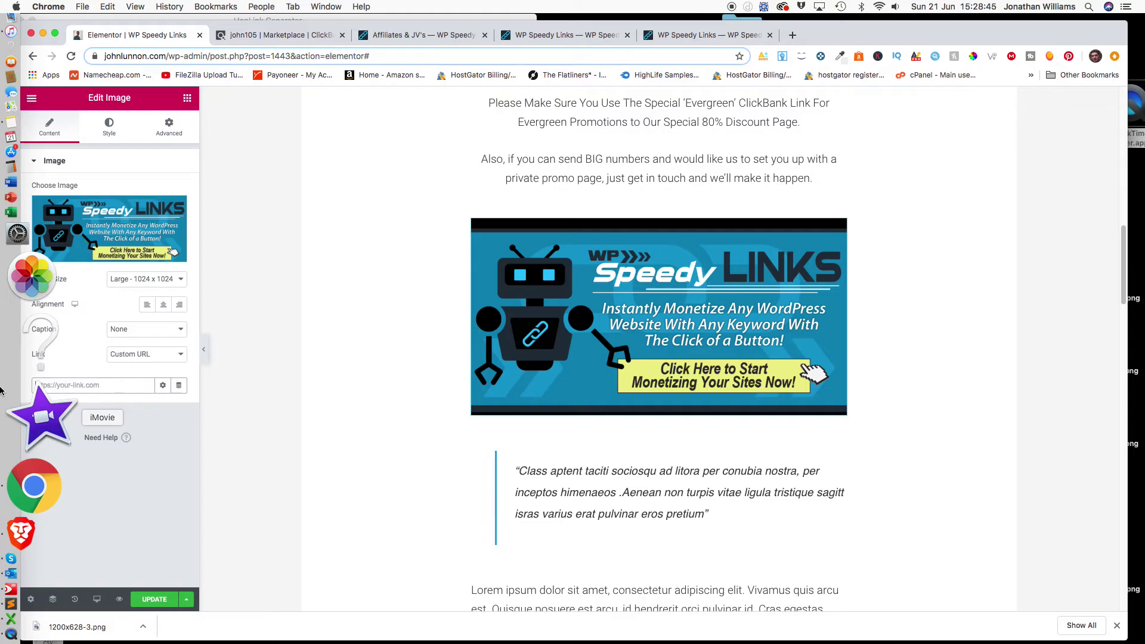
# Copy the affiliate URL from the WP Speedy Links sales page and paste it as the banner image's custom link in Elementor.
pyautogui.click(552, 36)
pyautogui.click(444, 38)
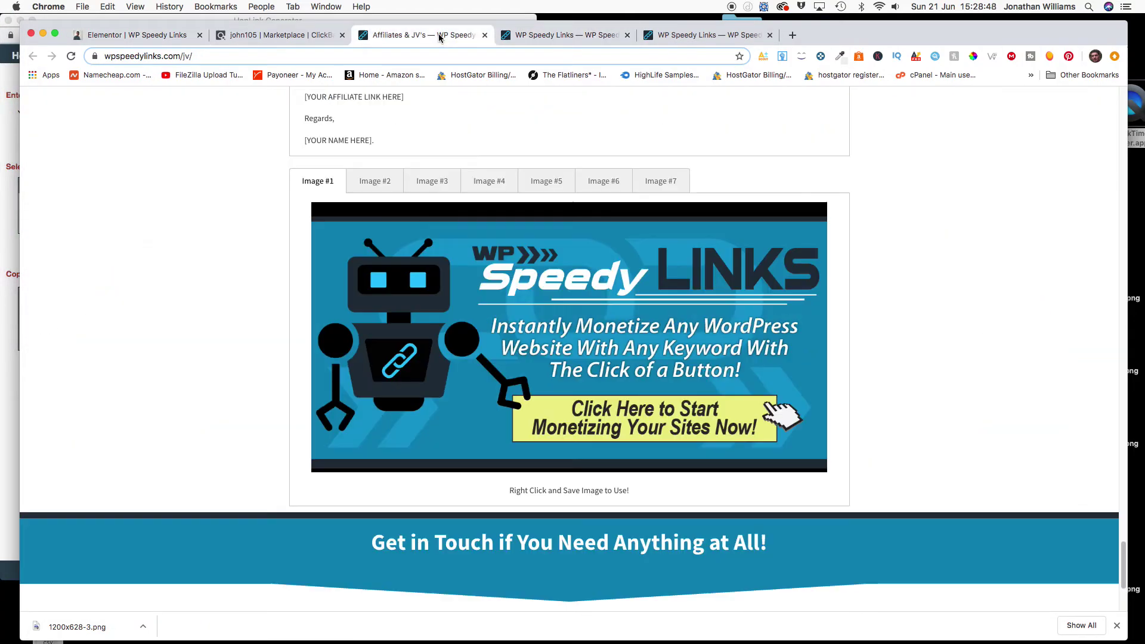
pyautogui.click(692, 36)
pyautogui.click(220, 56)
pyautogui.rightClick(220, 56)
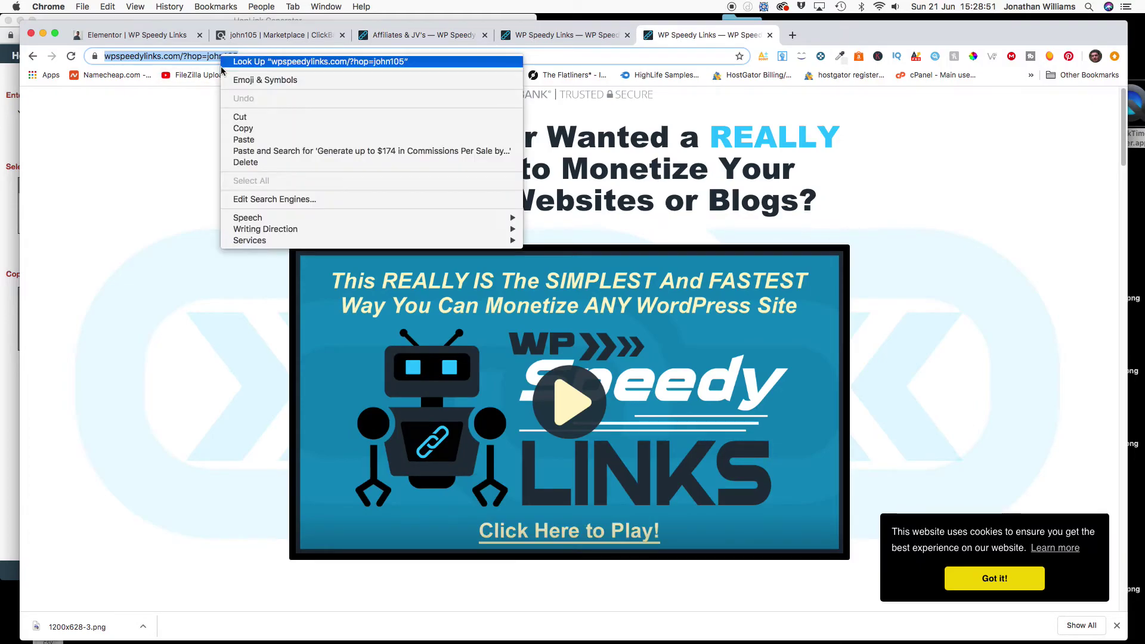
pyautogui.click(248, 129)
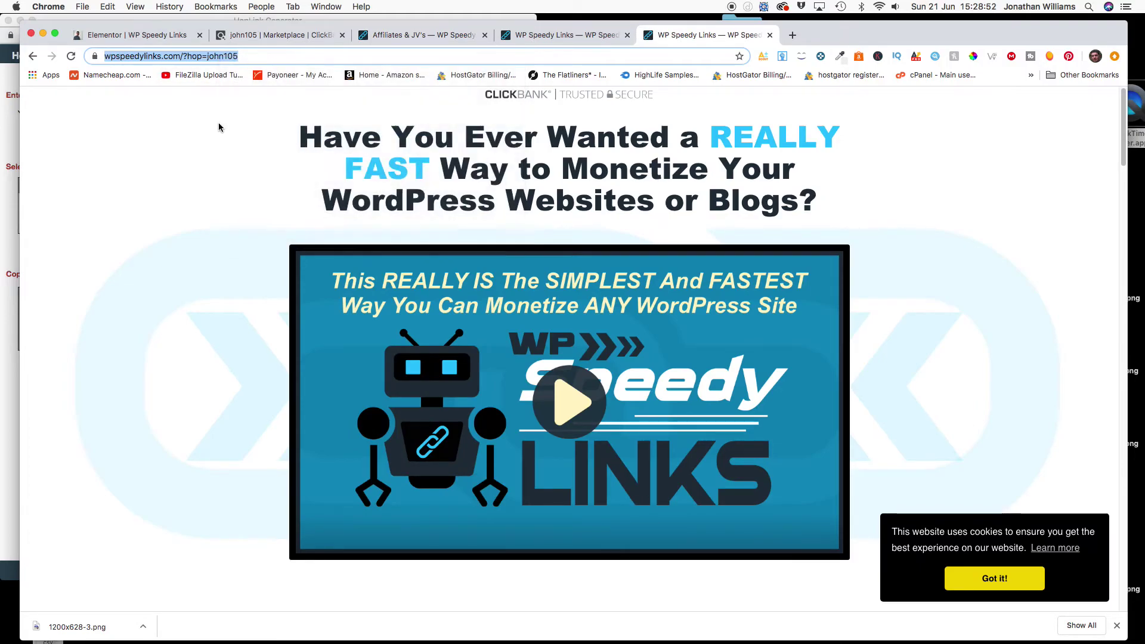
pyautogui.click(150, 38)
pyautogui.press('super+v')
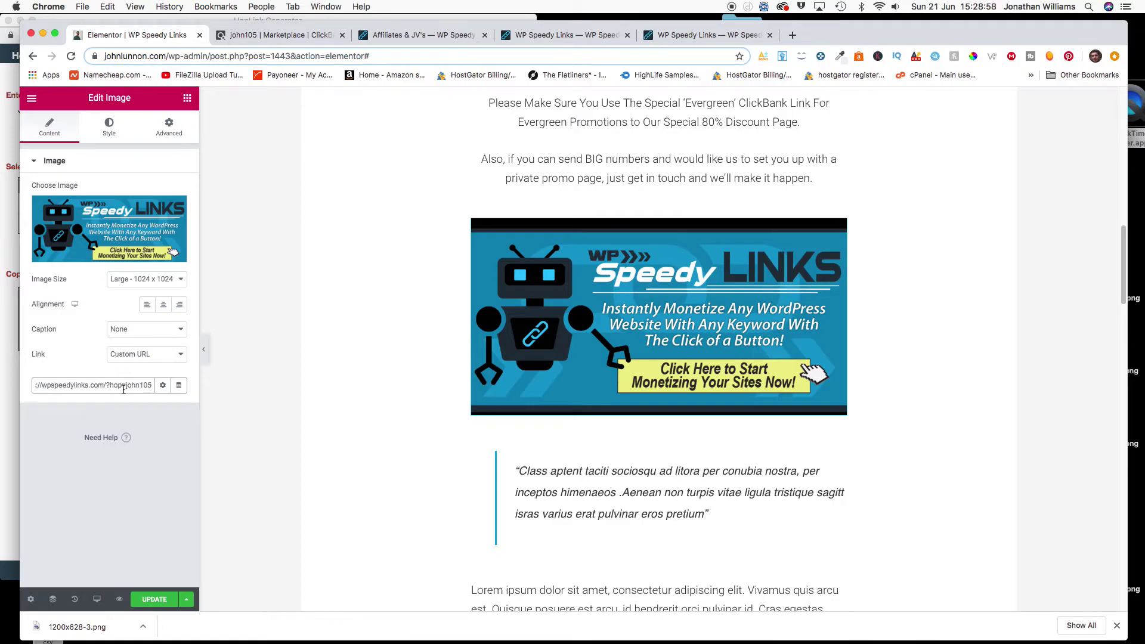
# Set the banner's link to open in a new window and update the post.
pyautogui.click(163, 385)
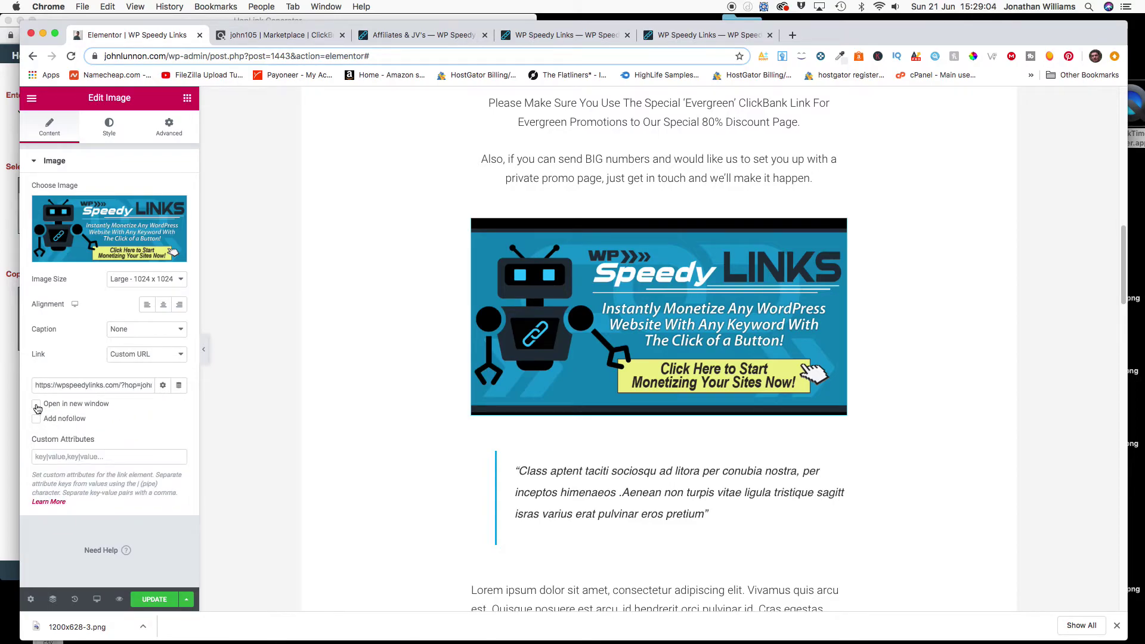
pyautogui.click(36, 406)
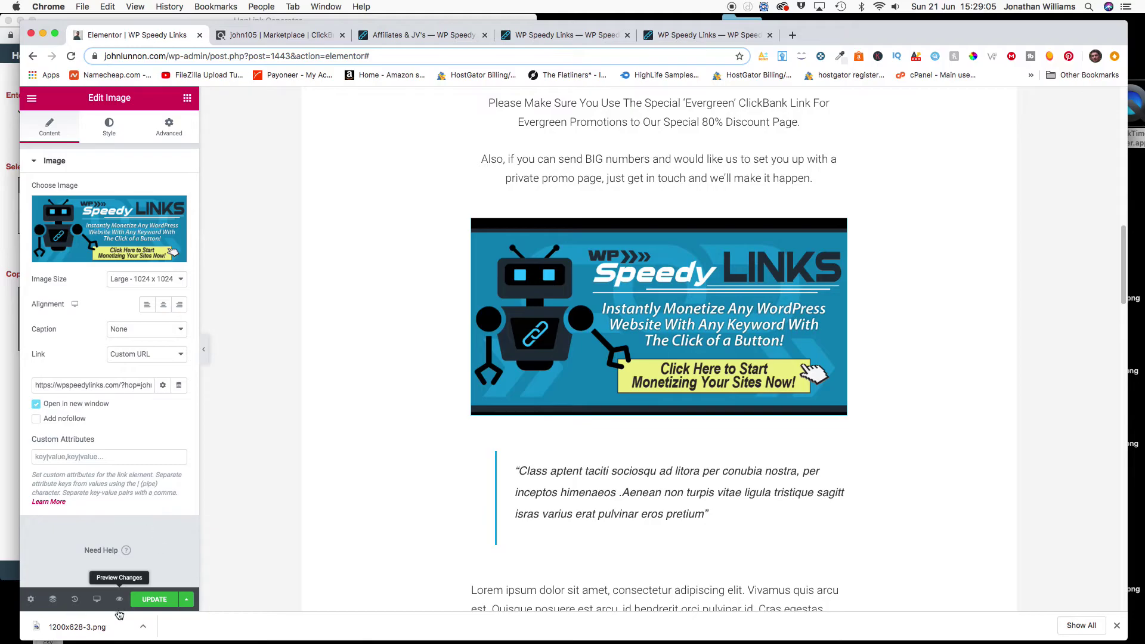
pyautogui.click(156, 600)
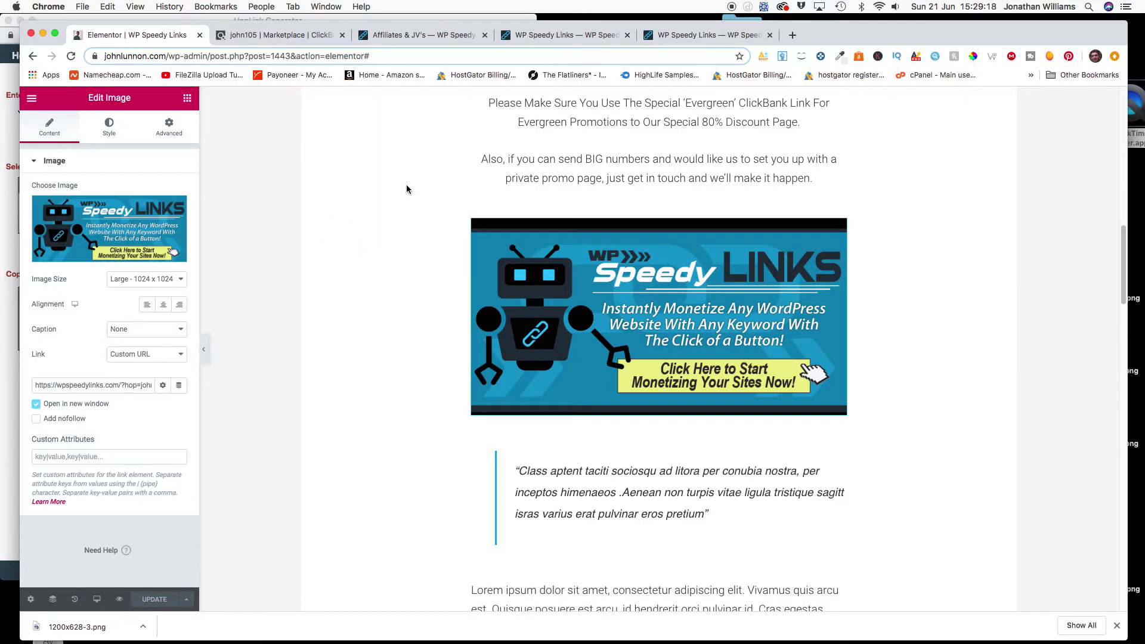
# Review the post's layout in the editor, from the linked banner up to the title and header section.
pyautogui.scroll(3, 406, 184)
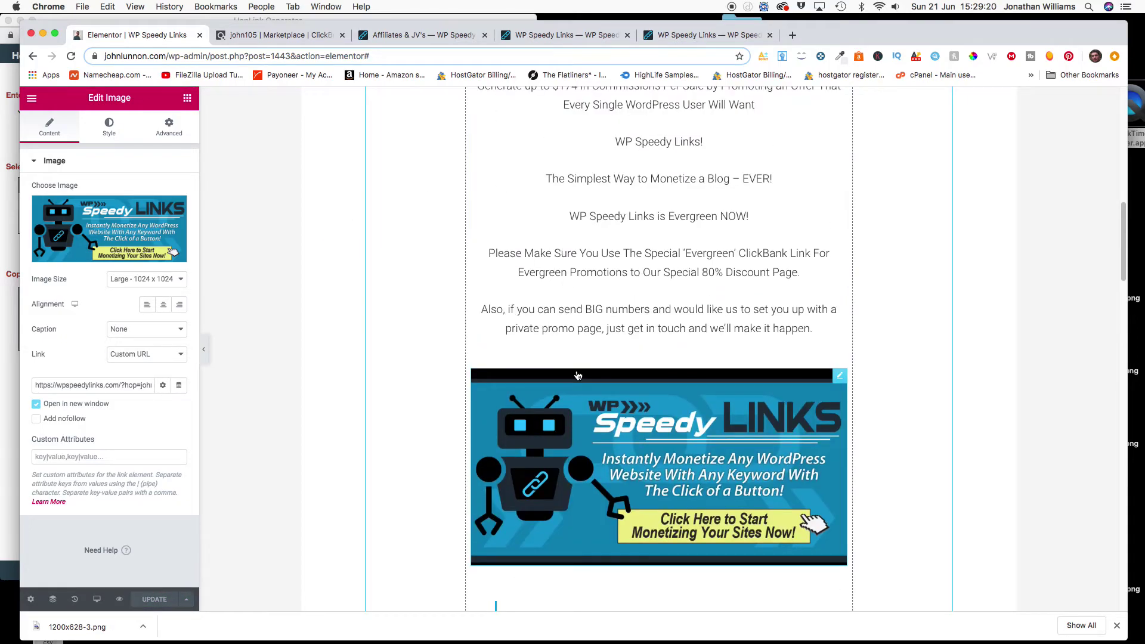
pyautogui.scroll(3, 578, 375)
pyautogui.scroll(7, 578, 375)
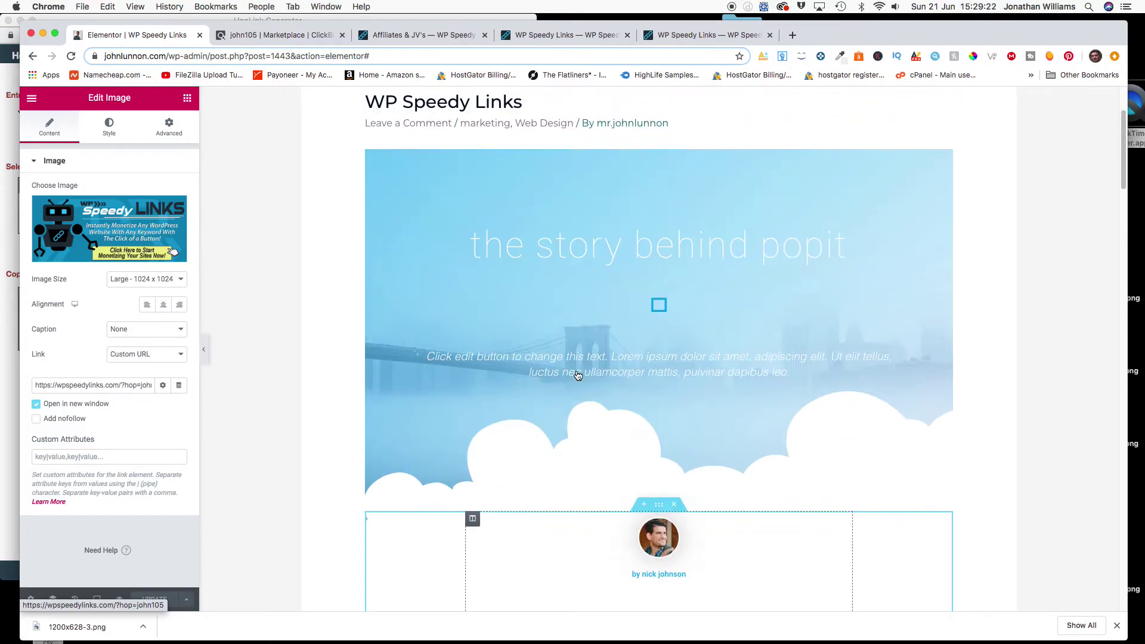
pyautogui.scroll(-8, 518, 375)
pyautogui.scroll(9, 519, 375)
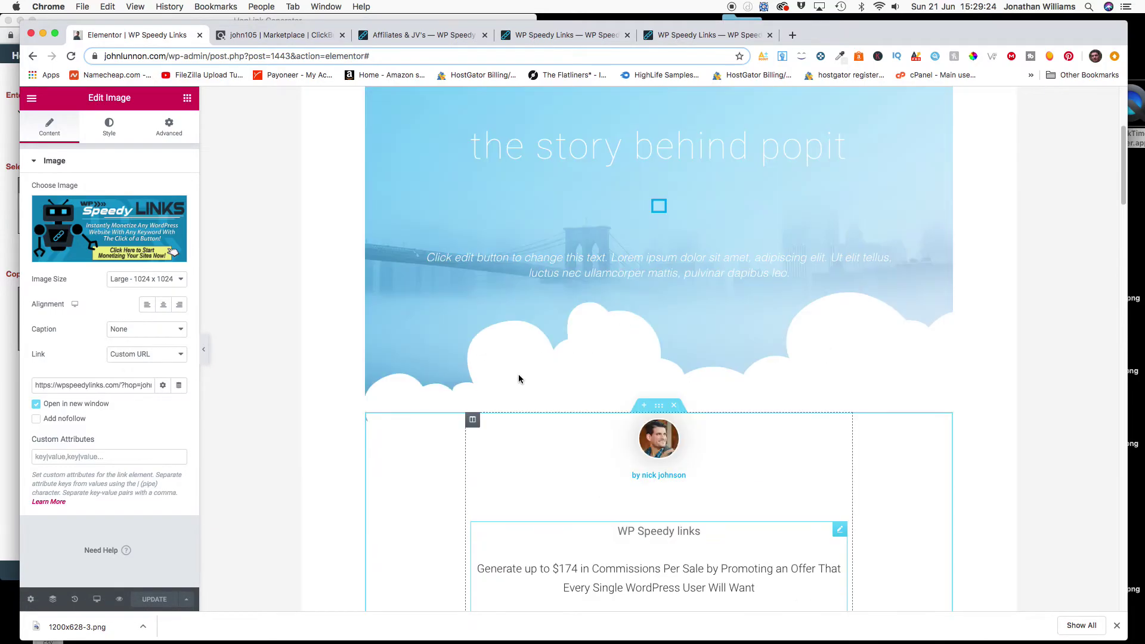
pyautogui.scroll(-2, 519, 377)
pyautogui.scroll(3, 330, 327)
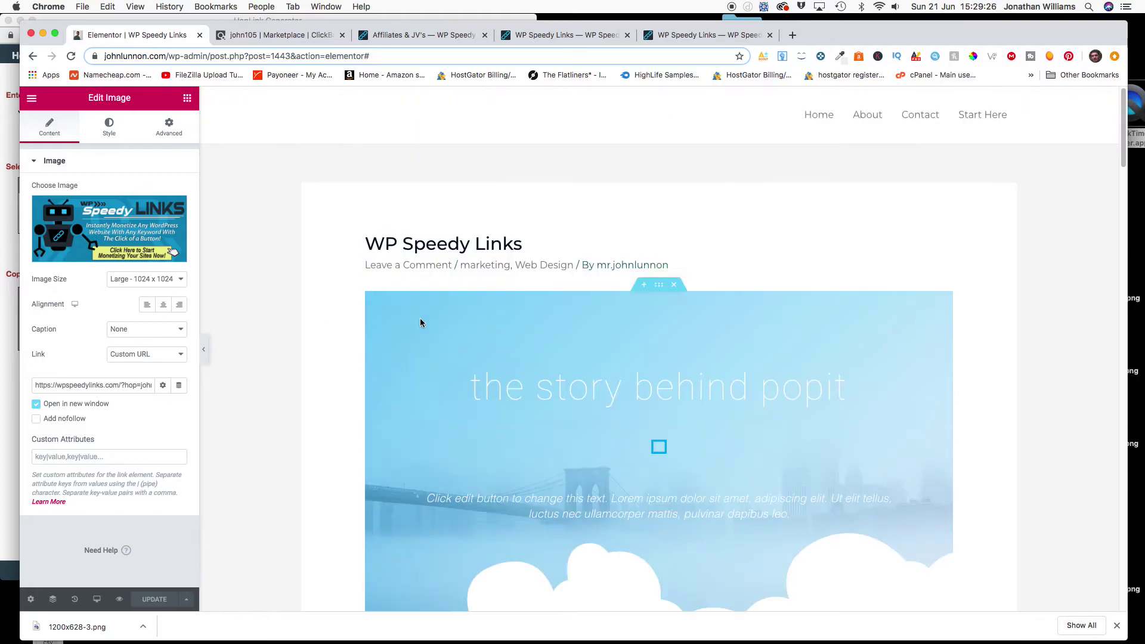
pyautogui.scroll(-3, 495, 496)
pyautogui.scroll(3, 495, 496)
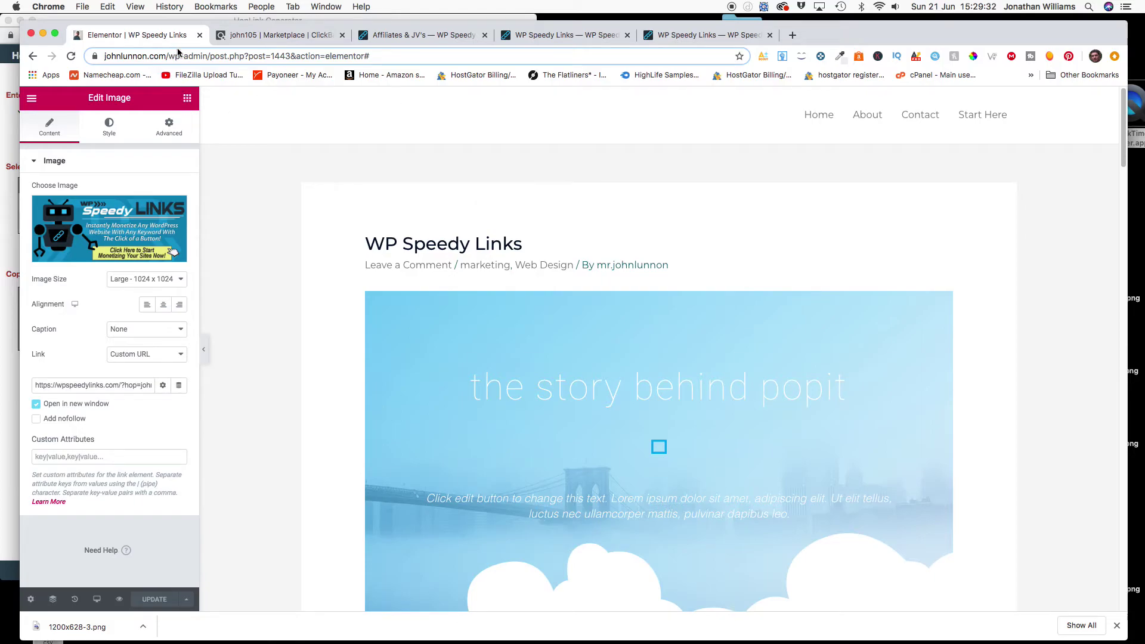
# Open the site's home page in a new tab using its root address and examine the Blog Post Articles section.
pyautogui.click(166, 57)
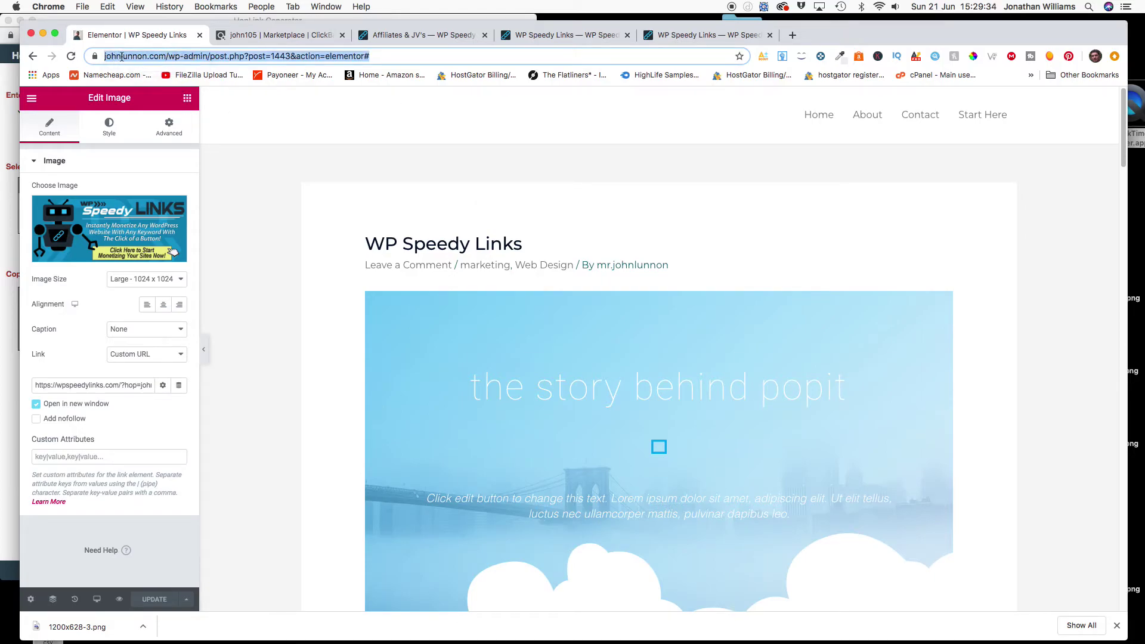
pyautogui.click(154, 55)
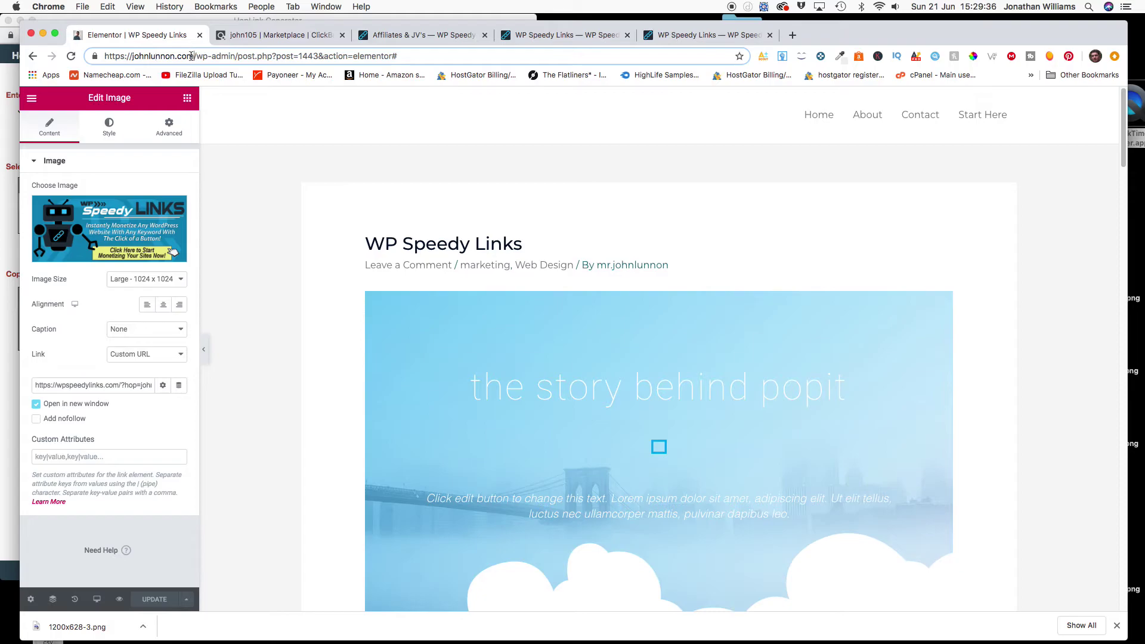
pyautogui.moveTo(192, 56); pyautogui.dragTo(71, 56)
pyautogui.rightClick(121, 57)
pyautogui.click(146, 133)
pyautogui.click(792, 37)
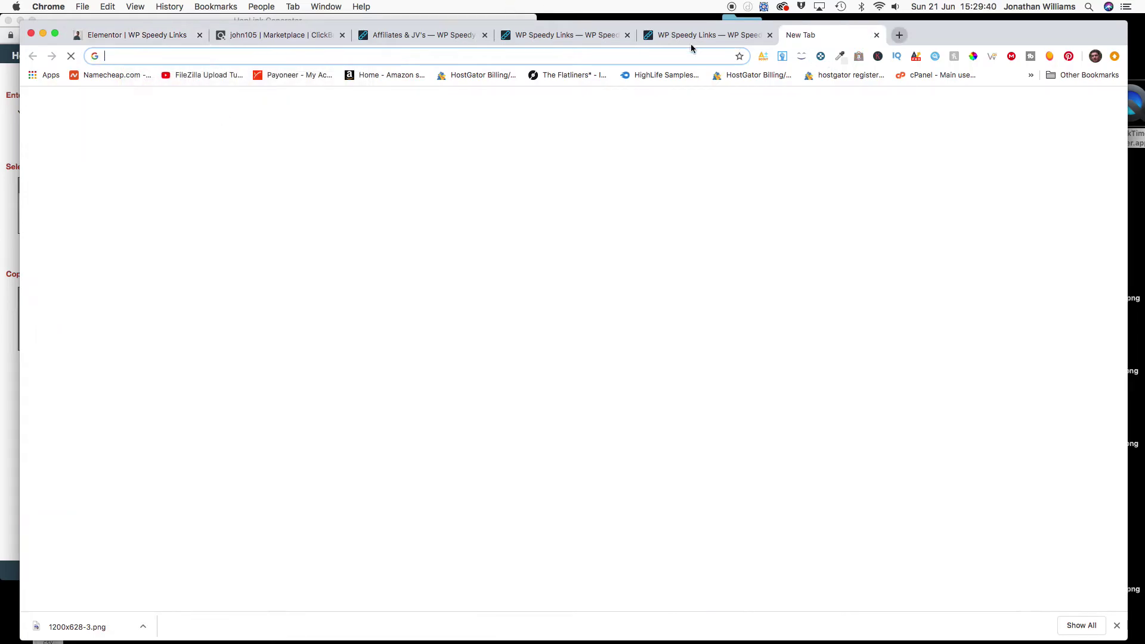
pyautogui.rightClick(511, 55)
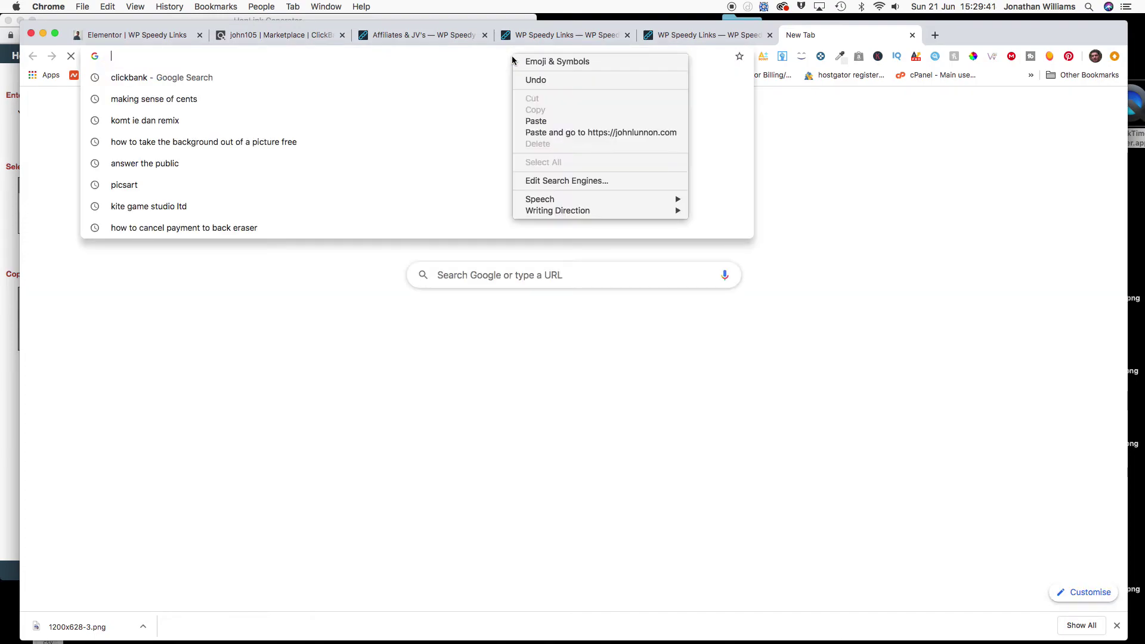
pyautogui.click(542, 132)
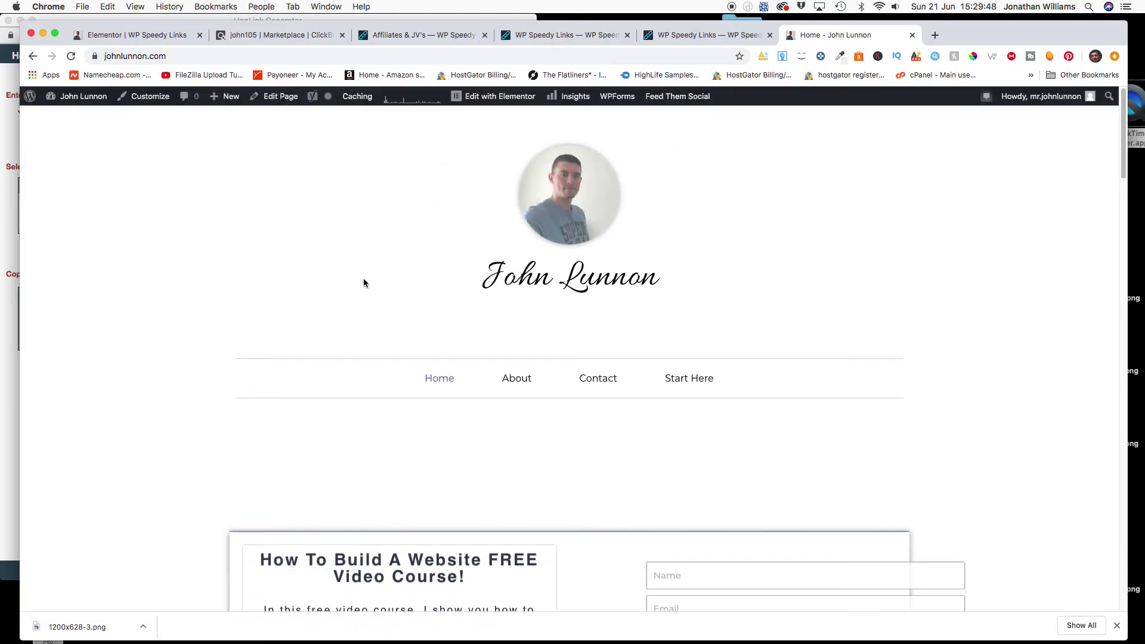
pyautogui.scroll(-15, 364, 283)
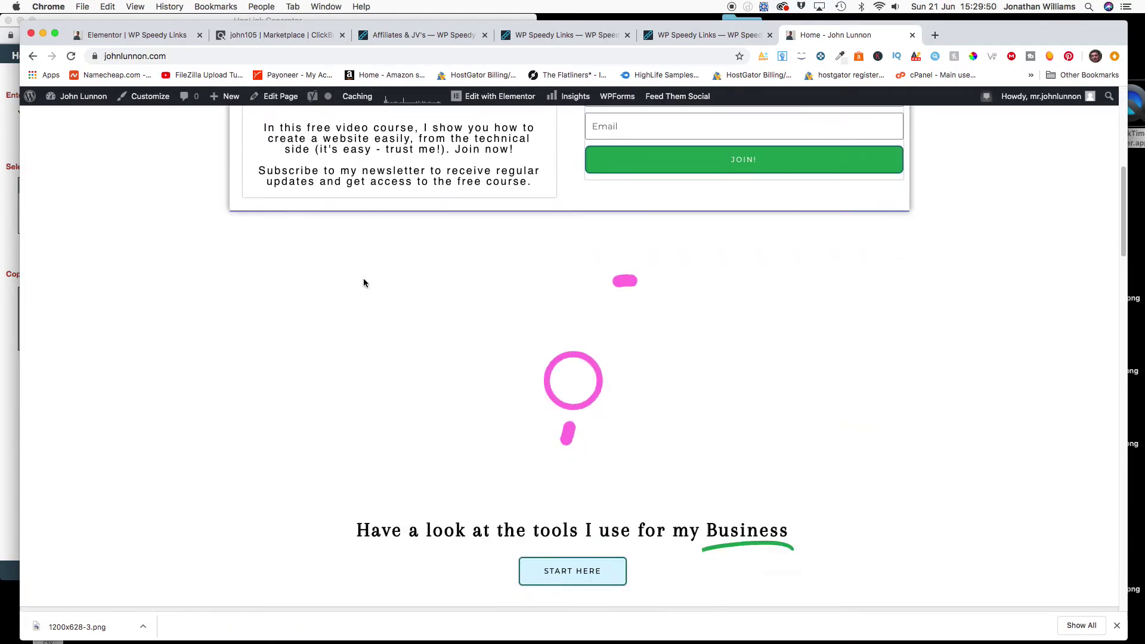
pyautogui.scroll(-5, 364, 279)
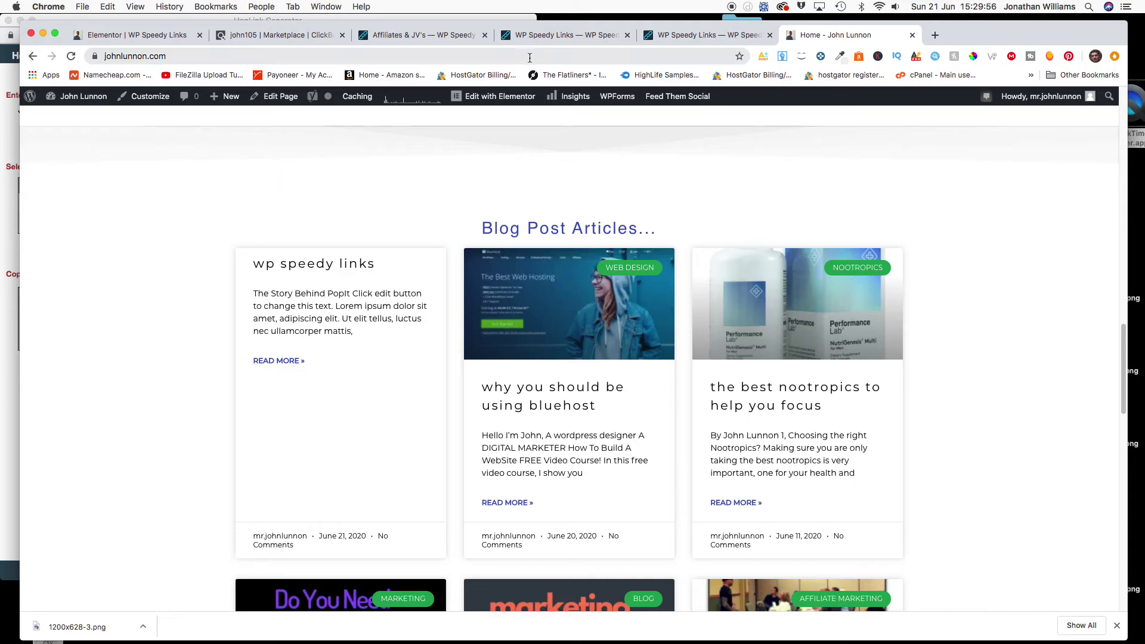
# Set 1200x628-3.png from the media library as the Elementor post's featured image and update the post.
pyautogui.click(143, 42)
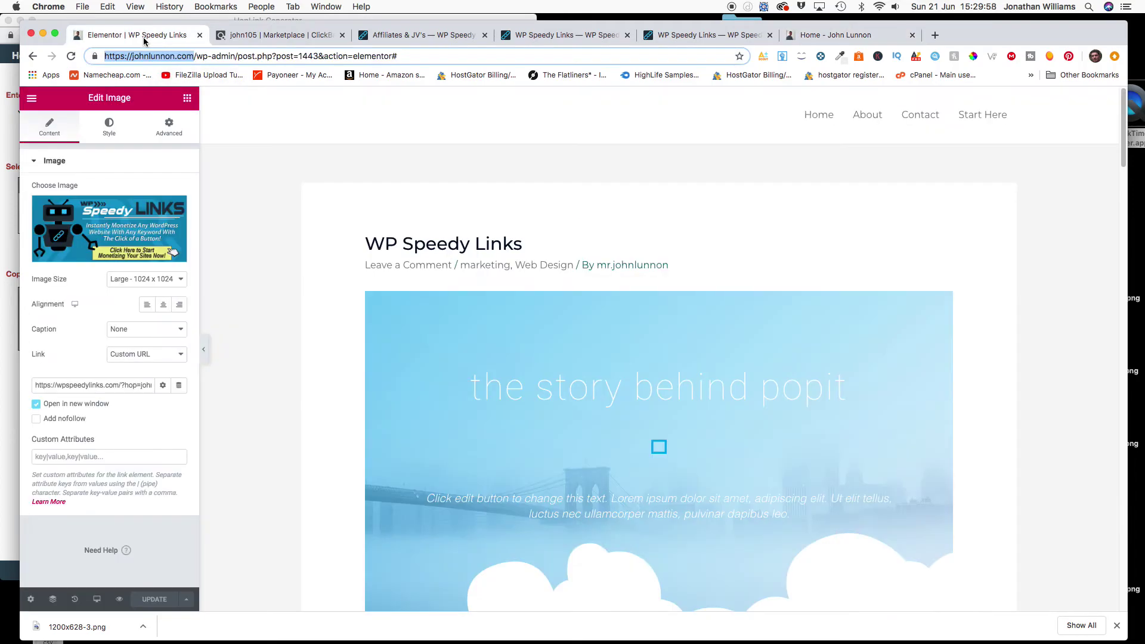
pyautogui.click(32, 600)
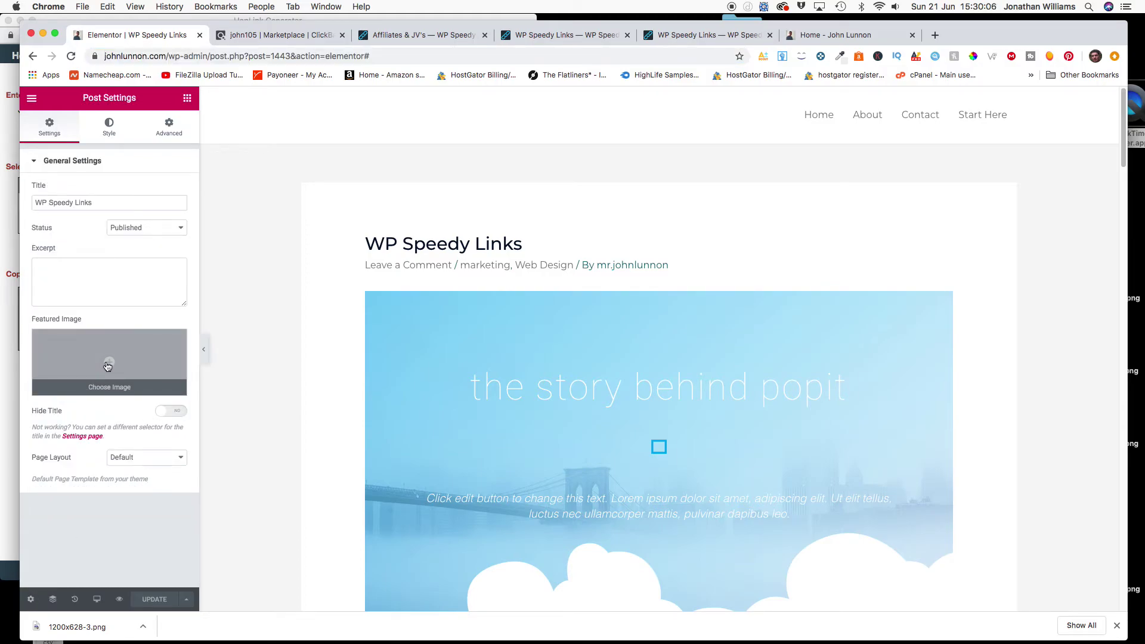
pyautogui.click(107, 366)
pyautogui.click(89, 235)
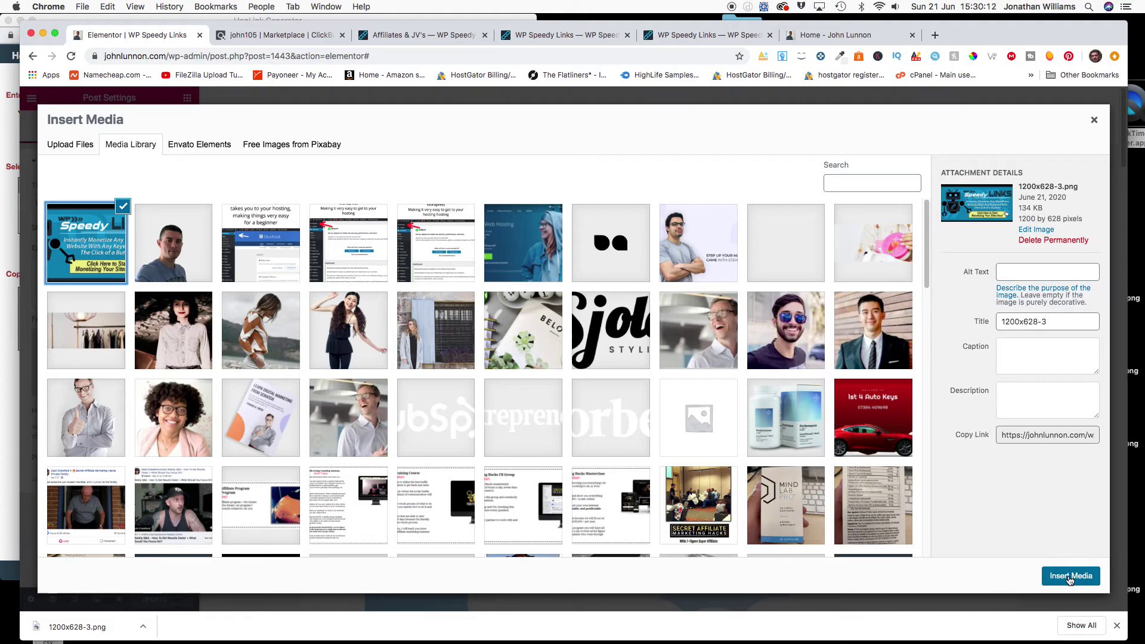
pyautogui.click(1069, 576)
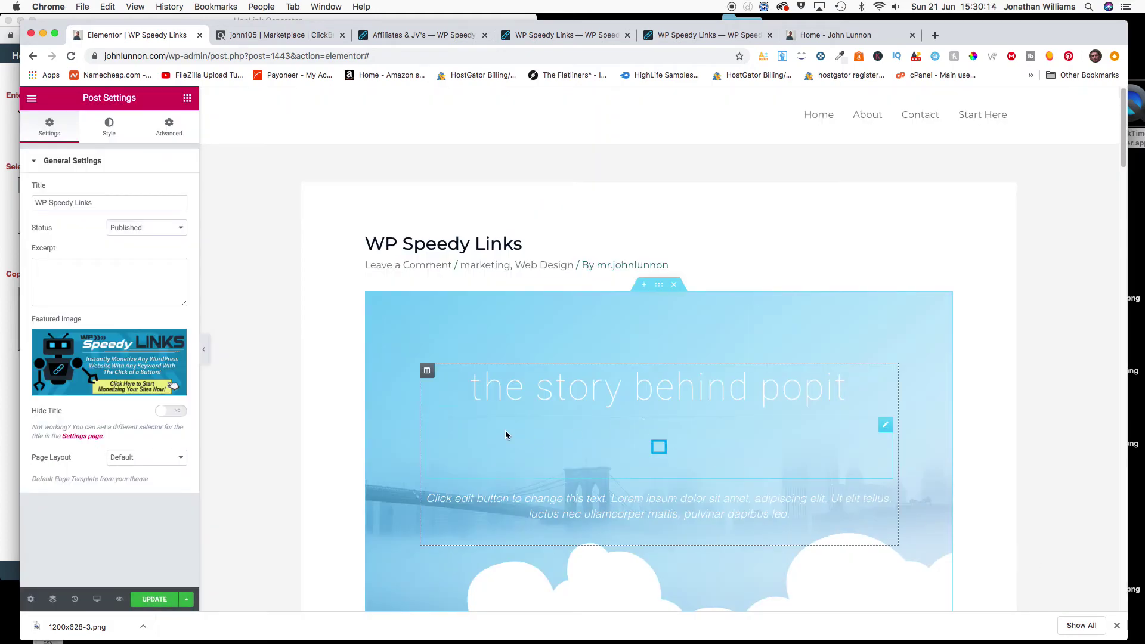
pyautogui.click(152, 606)
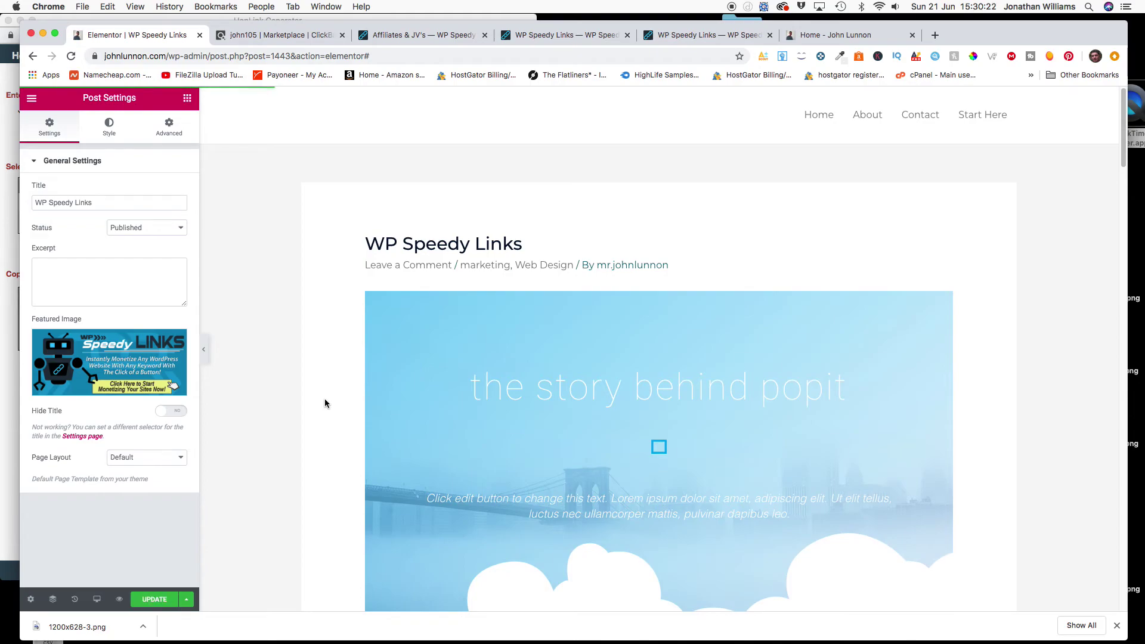
# Reload the site's home page and check the WP Speedy Links card under Blog Post Articles.
pyautogui.click(867, 39)
pyautogui.scroll(5, 404, 282)
pyautogui.scroll(4, 405, 282)
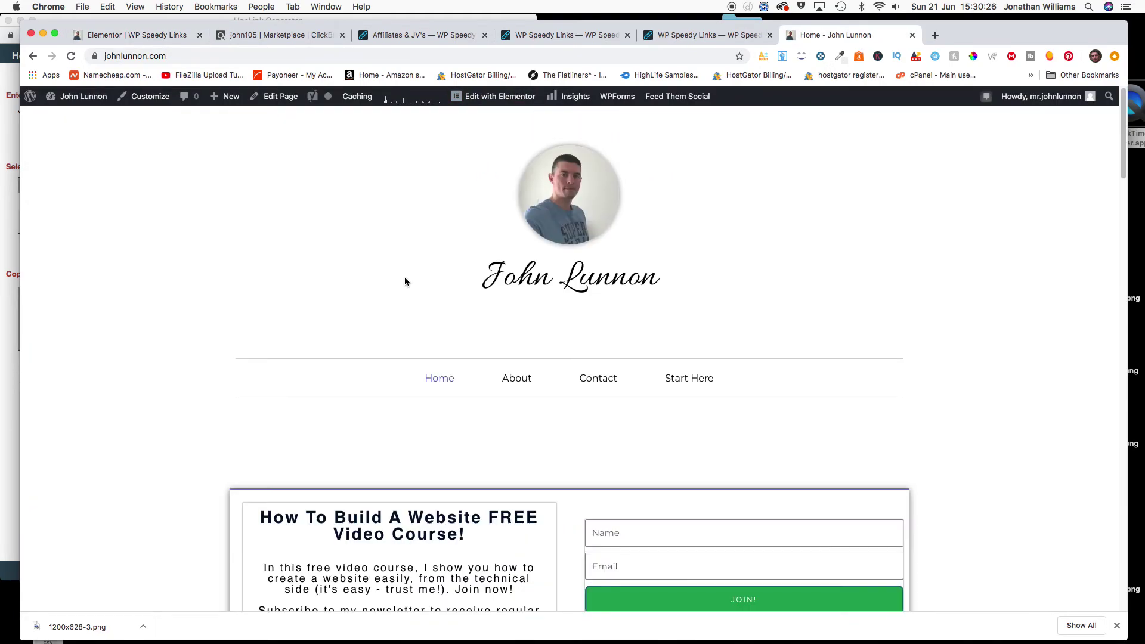
pyautogui.click(71, 56)
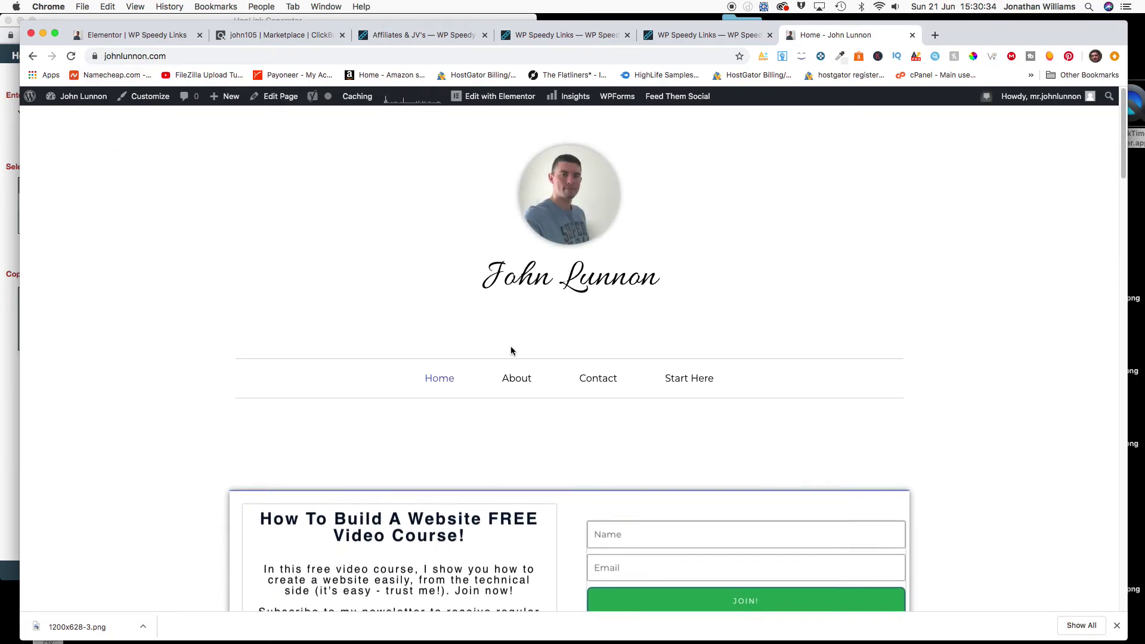
pyautogui.scroll(-10, 483, 344)
pyautogui.scroll(-12, 484, 345)
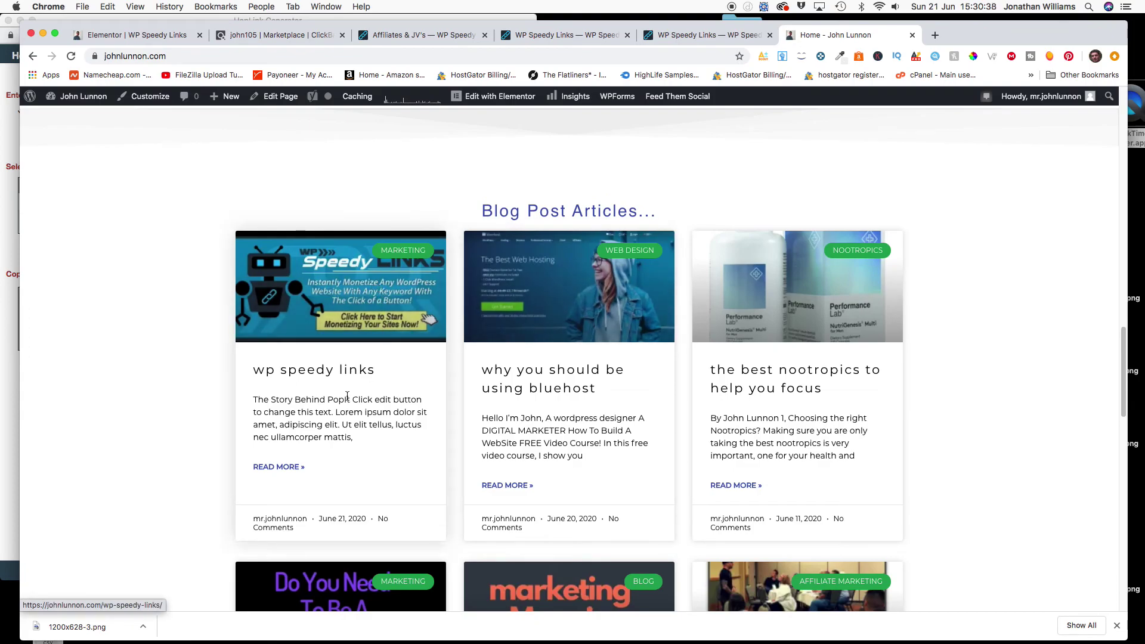
# Open the published WP Speedy Links post from its card and look over the featured image, header and promotional text.
pyautogui.click(286, 468)
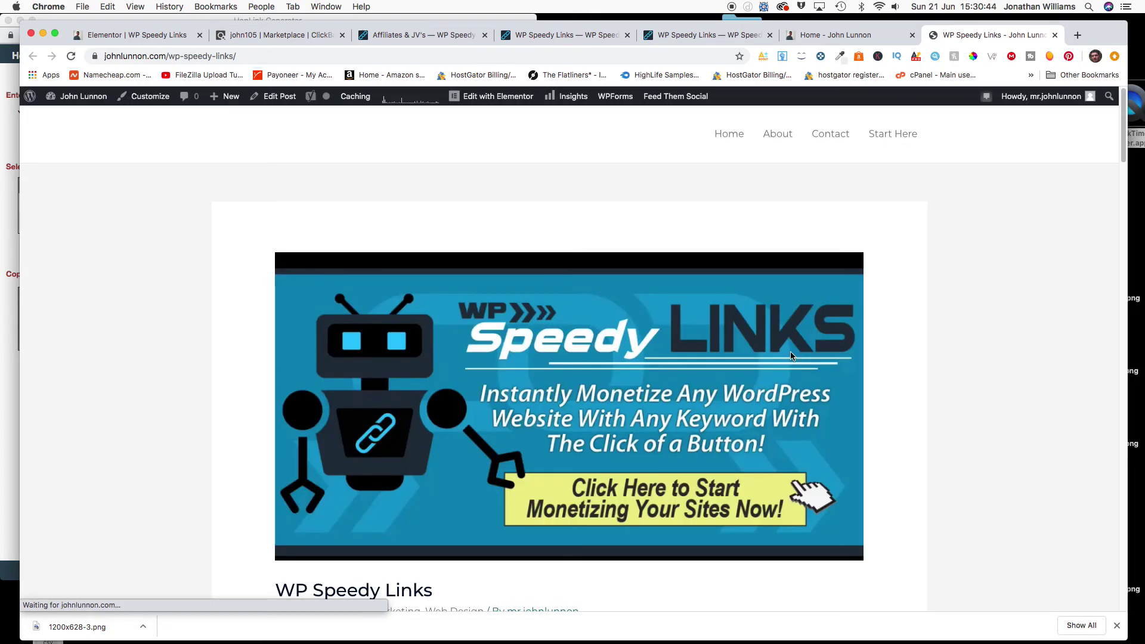
pyautogui.scroll(-10, 930, 397)
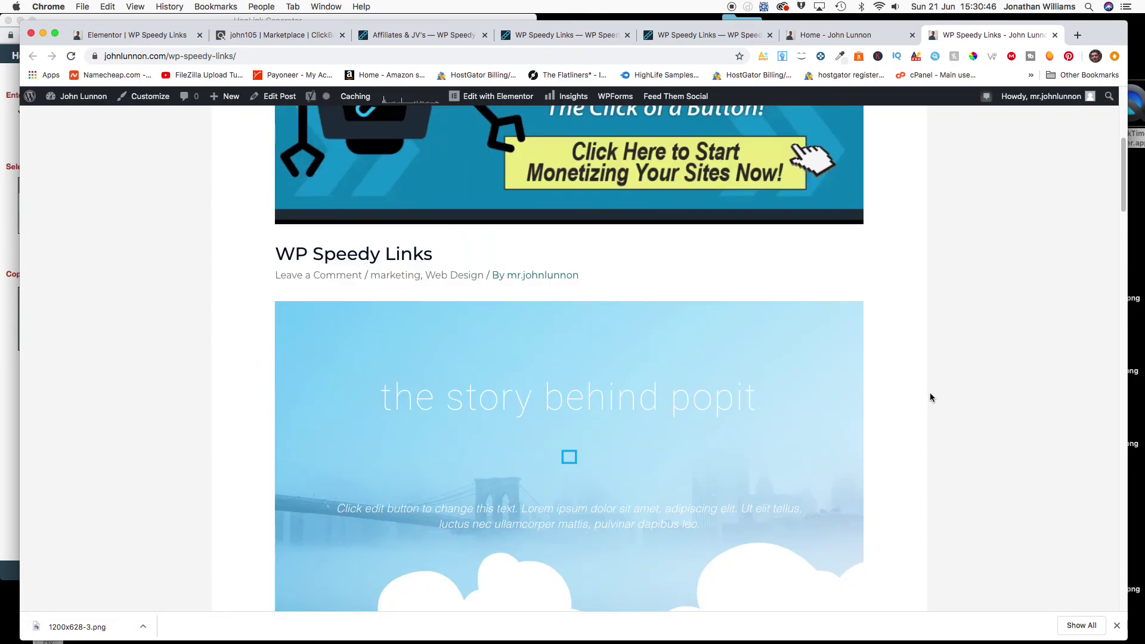
pyautogui.scroll(6, 929, 399)
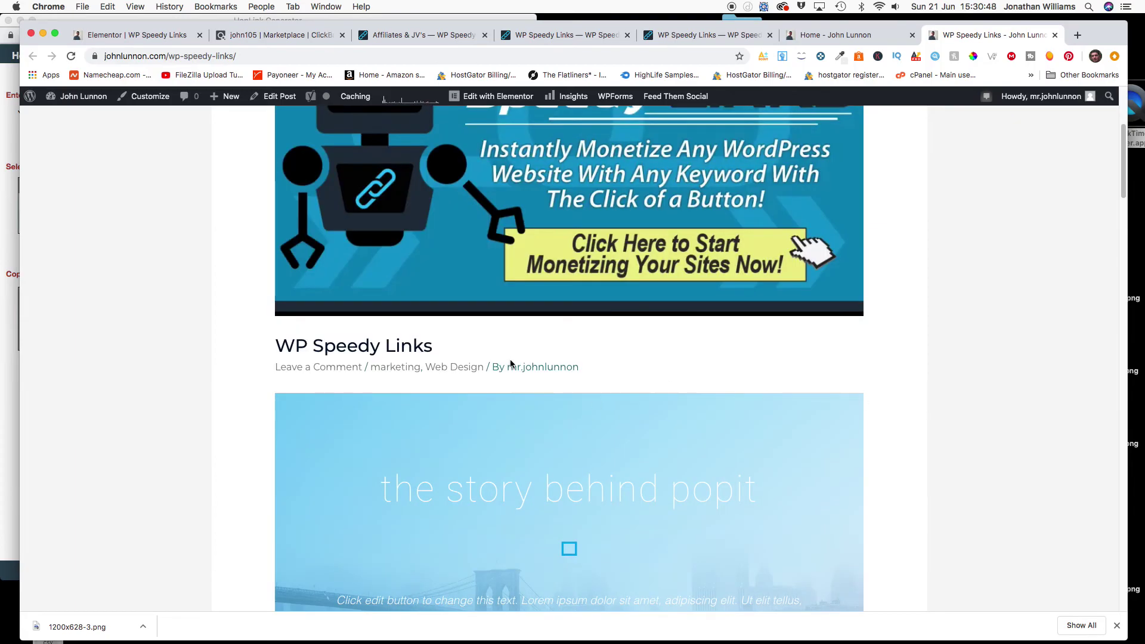
pyautogui.scroll(-8, 696, 378)
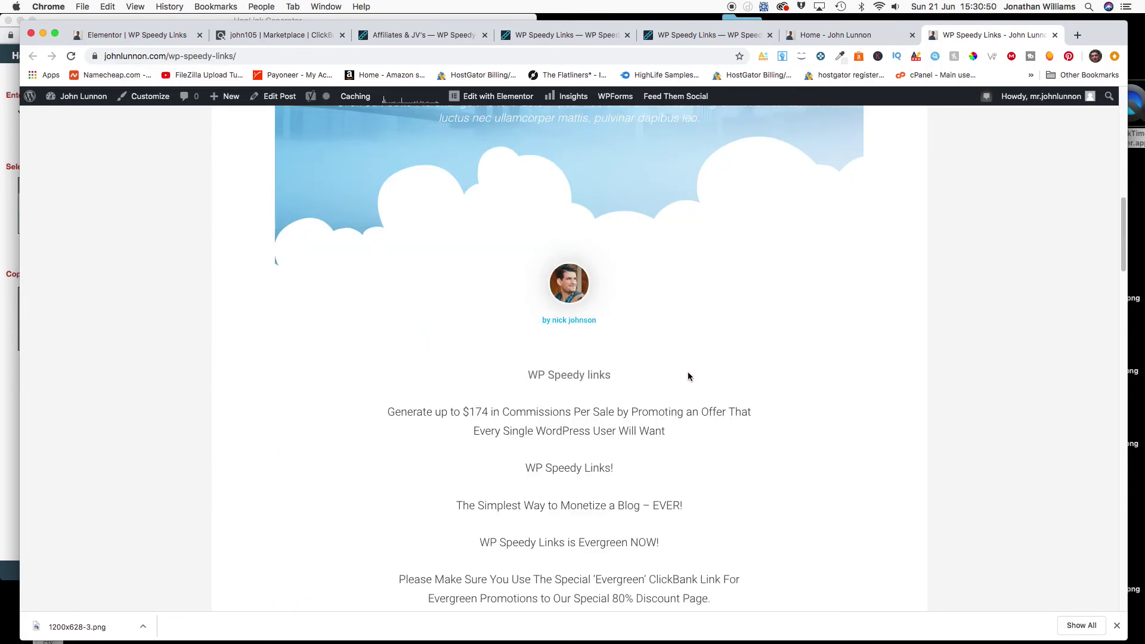
# Test the "WP Speedy links" text link in the published post, return to the post, and test the banner image's link.
pyautogui.click(588, 376)
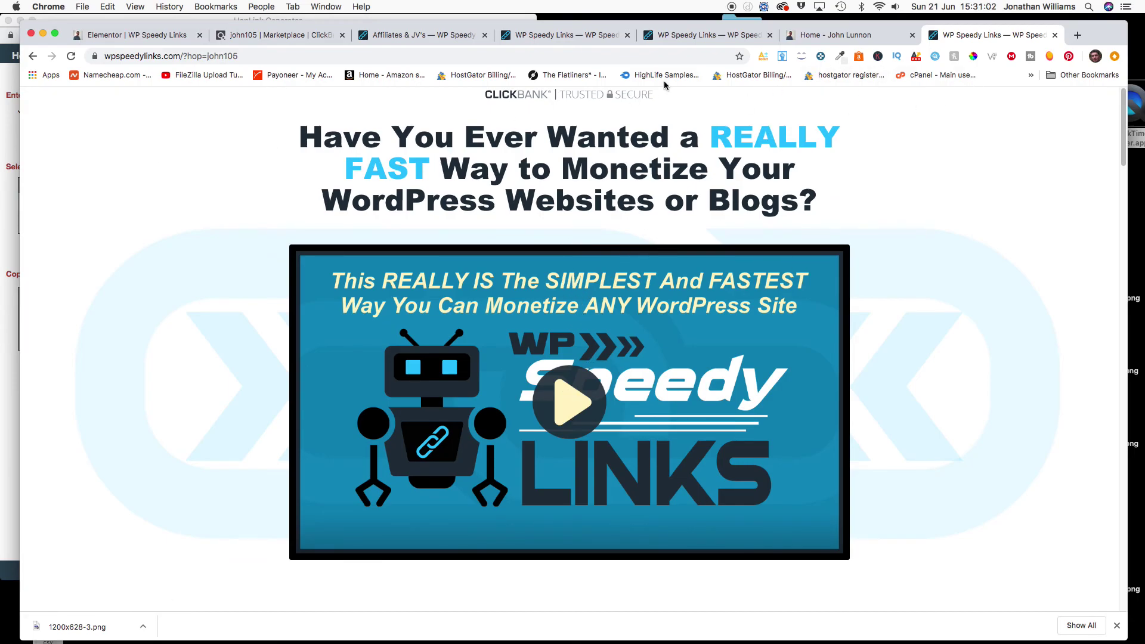
pyautogui.click(32, 56)
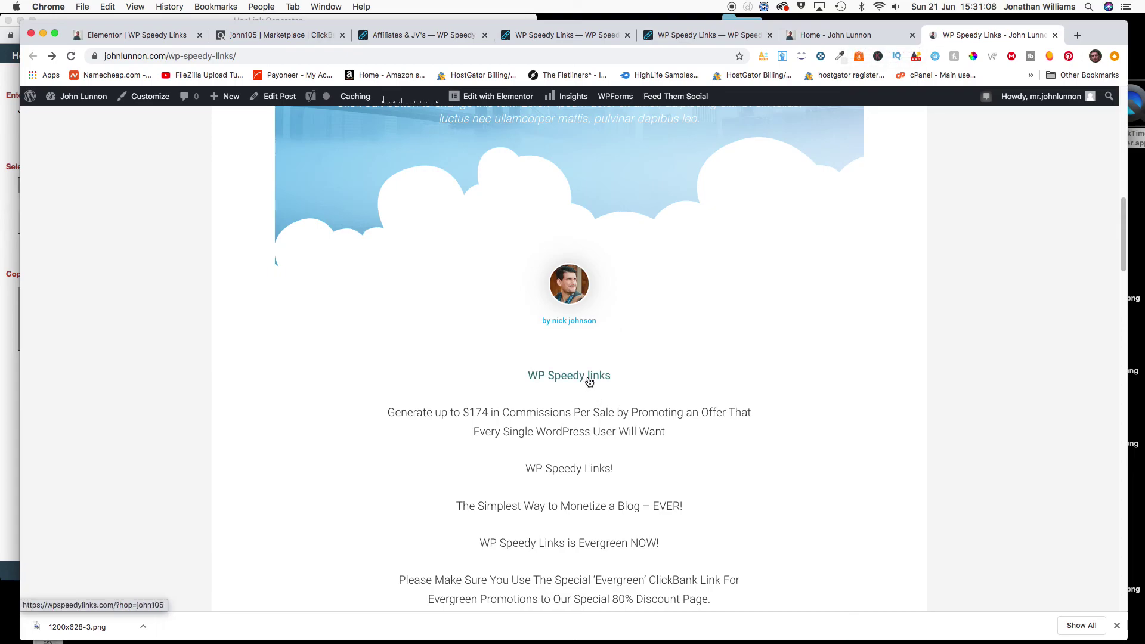
pyautogui.scroll(-5, 690, 383)
pyautogui.scroll(-1, 575, 434)
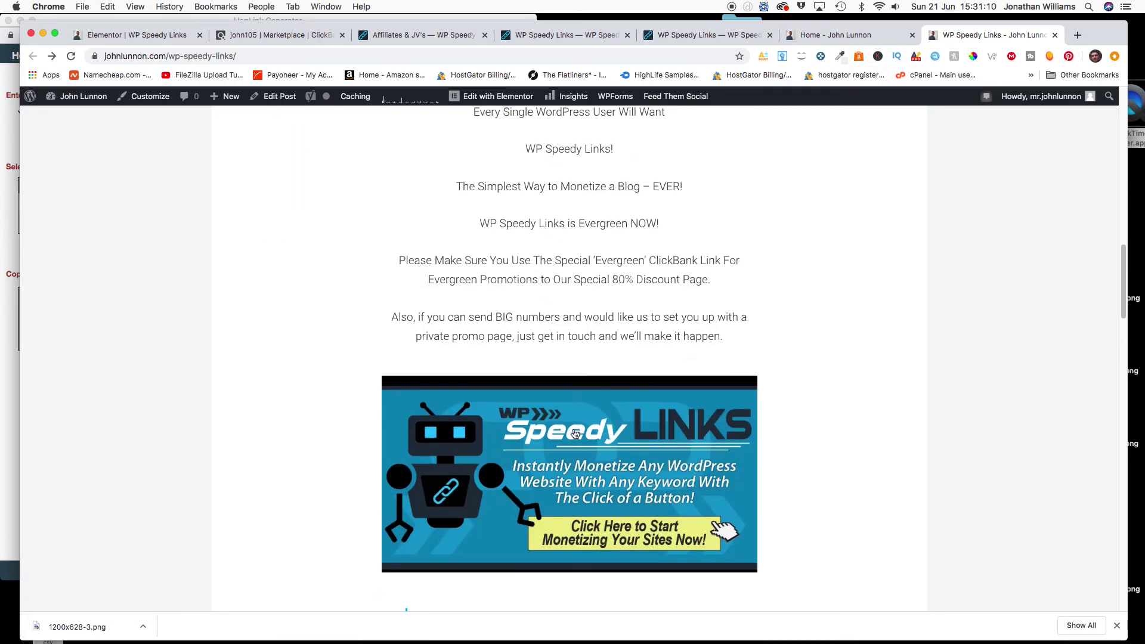
pyautogui.click(567, 463)
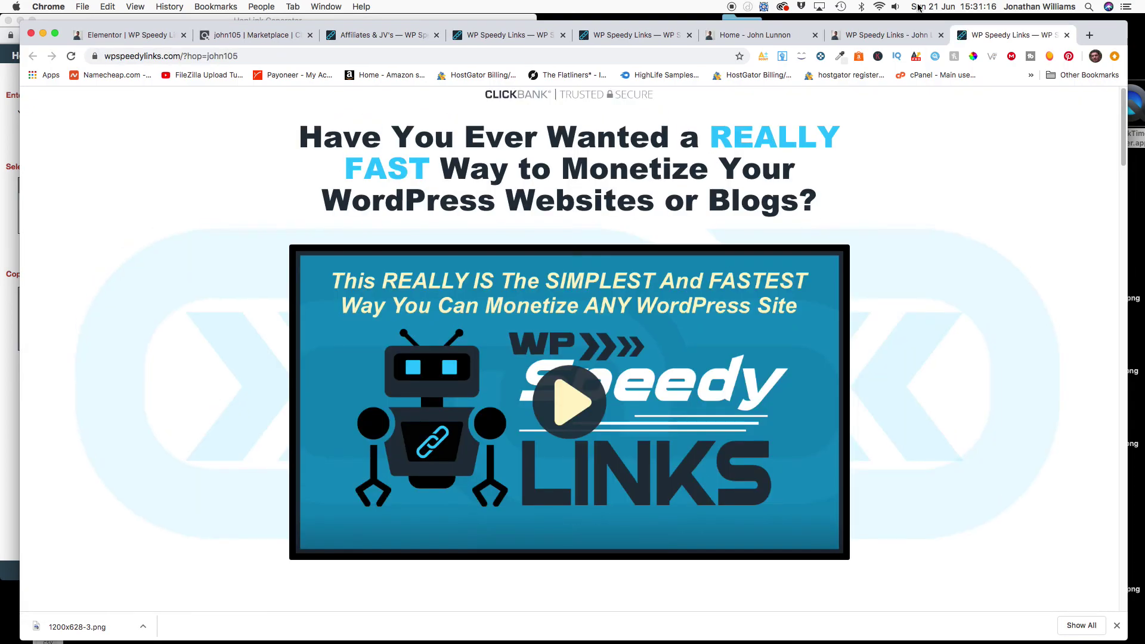
# Return to the published WP Speedy Links post and review the whole page, from featured image and promotional text to banner and remaining template content.
pyautogui.click(885, 37)
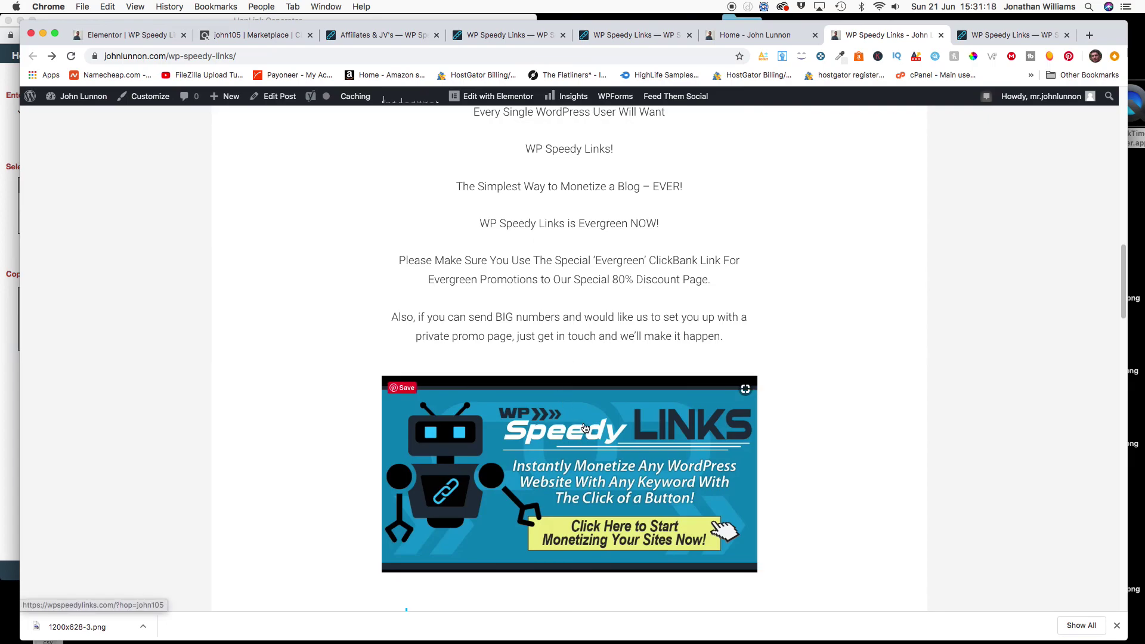
pyautogui.scroll(-4, 581, 429)
pyautogui.scroll(15, 599, 357)
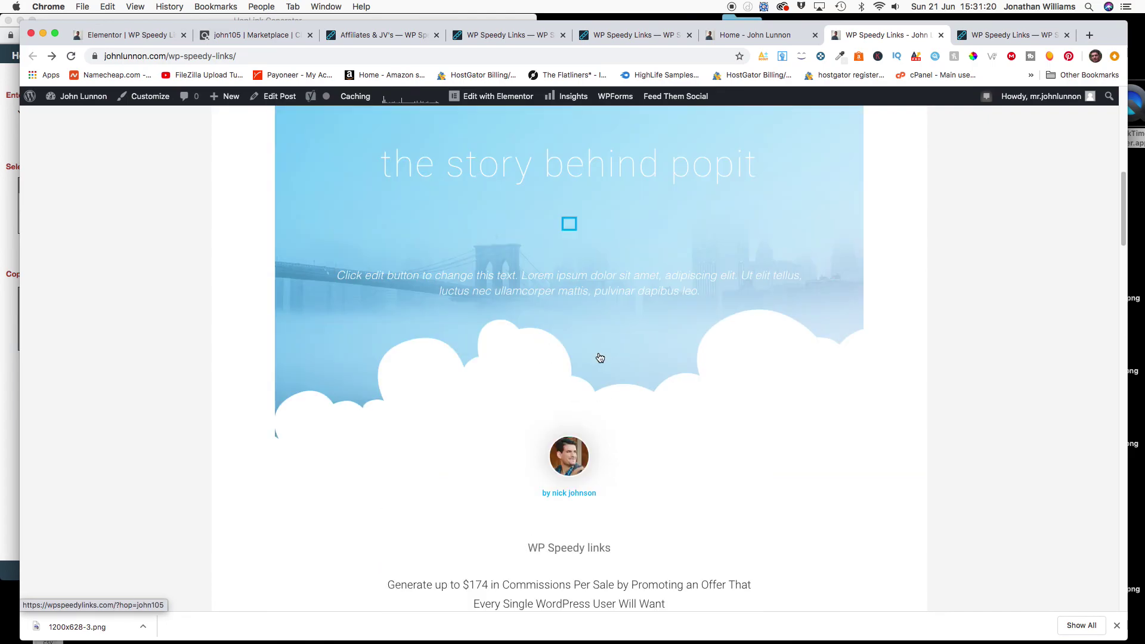
pyautogui.scroll(-15, 599, 356)
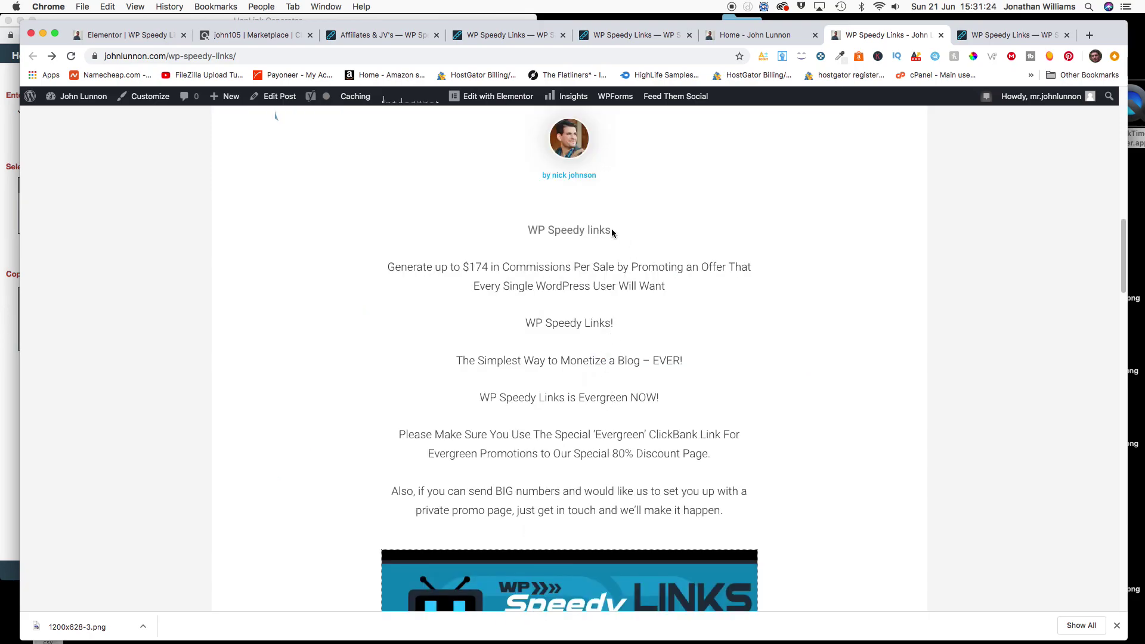
pyautogui.scroll(10, 458, 304)
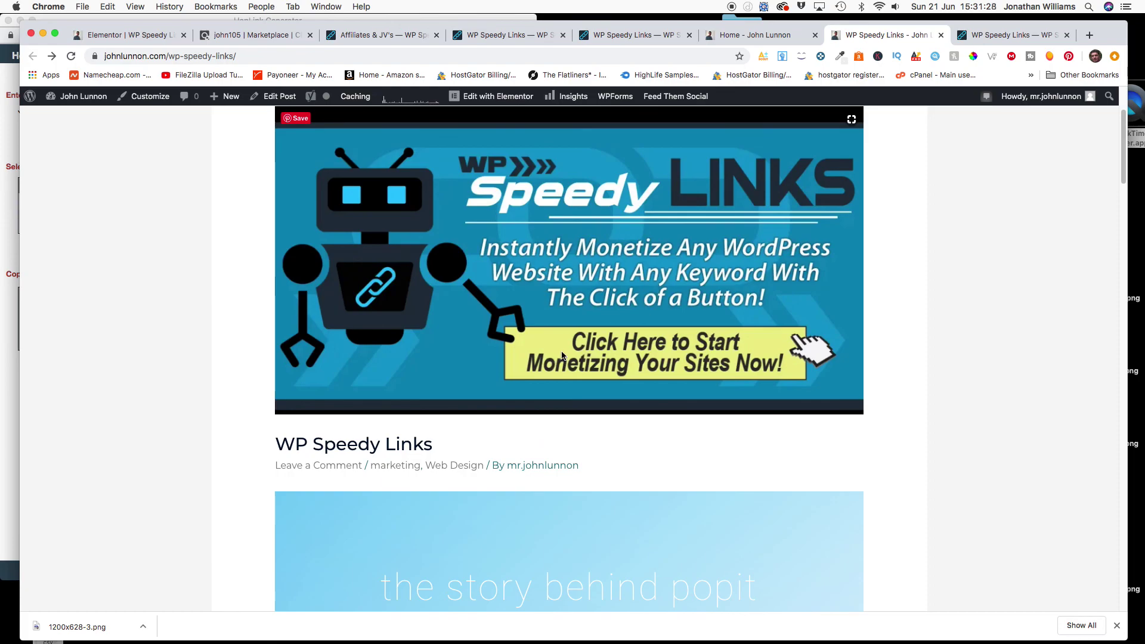
pyautogui.scroll(3, 578, 356)
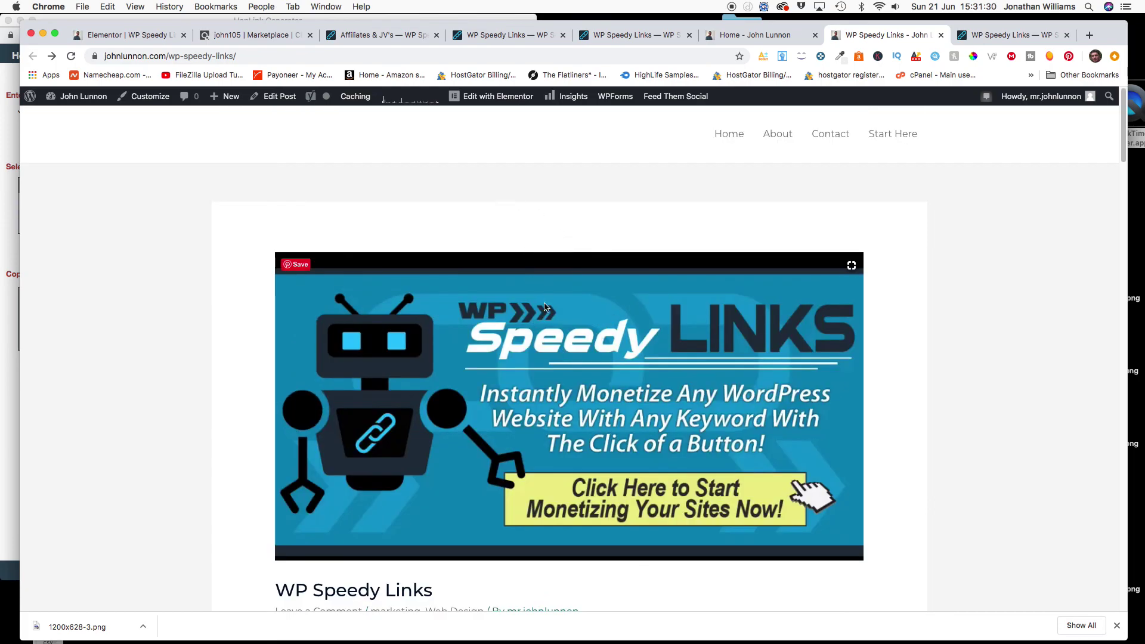
pyautogui.scroll(-20, 616, 411)
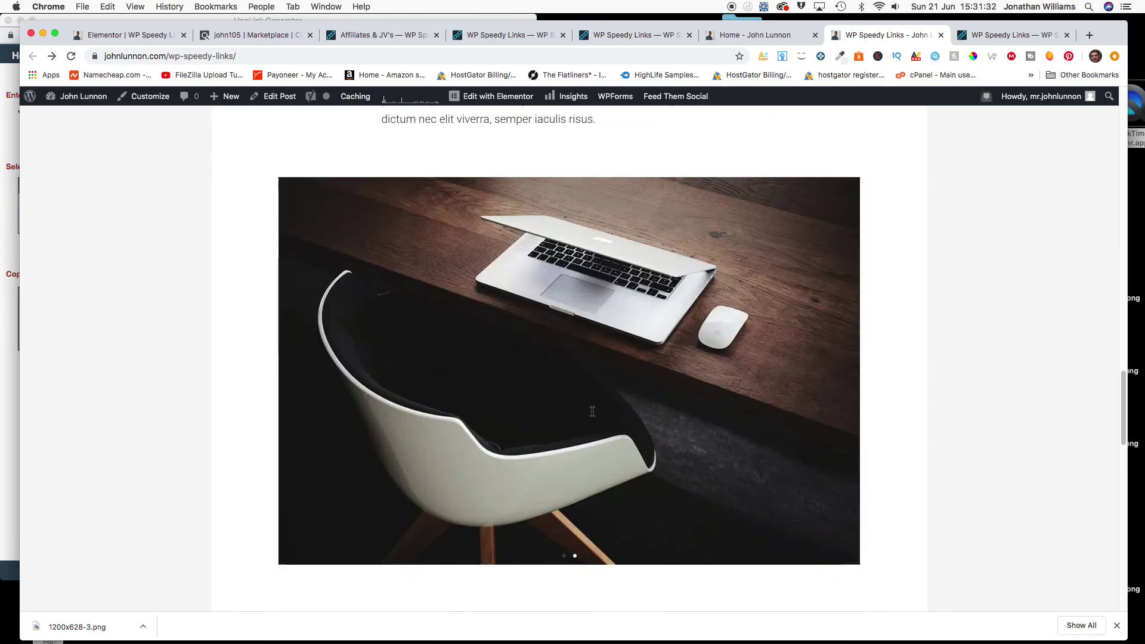
pyautogui.scroll(-5, 592, 411)
pyautogui.scroll(15, 594, 413)
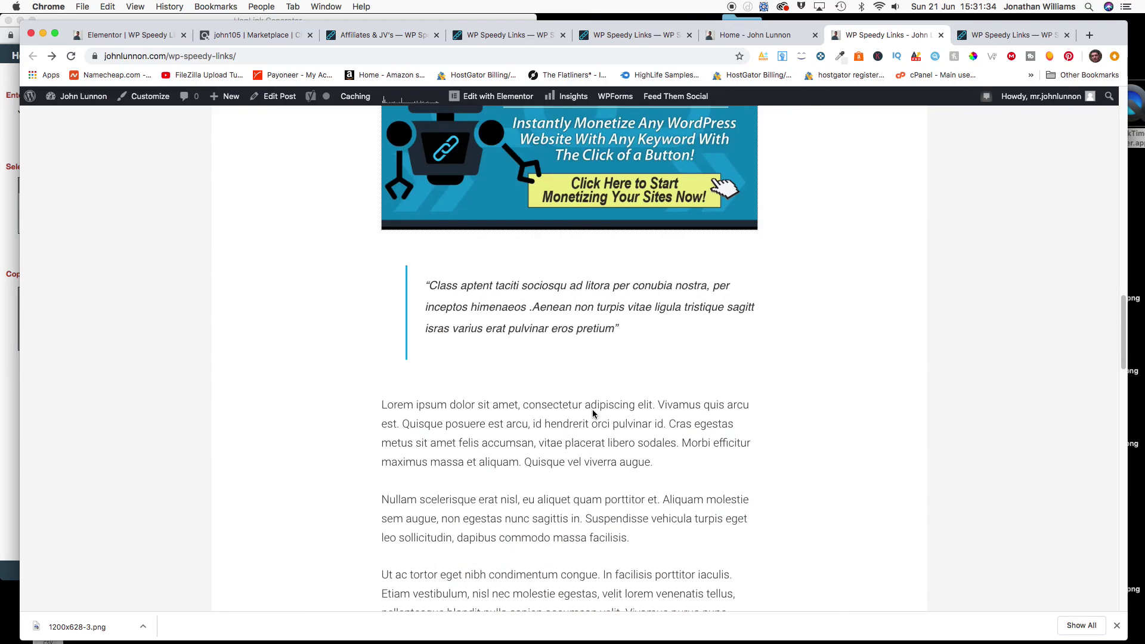
pyautogui.scroll(15, 593, 412)
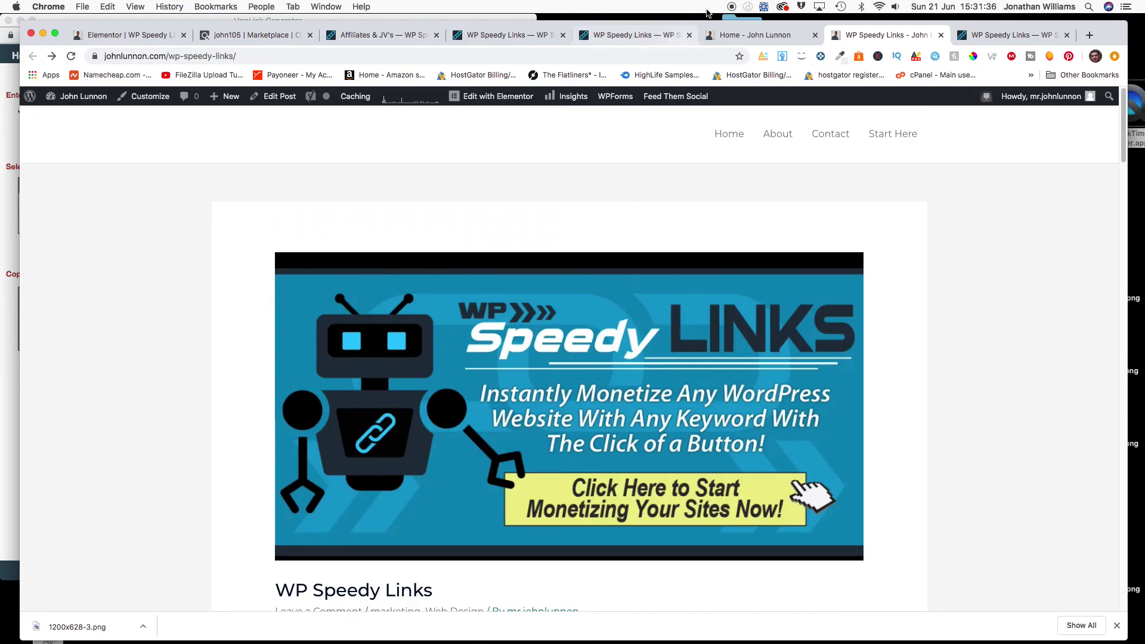